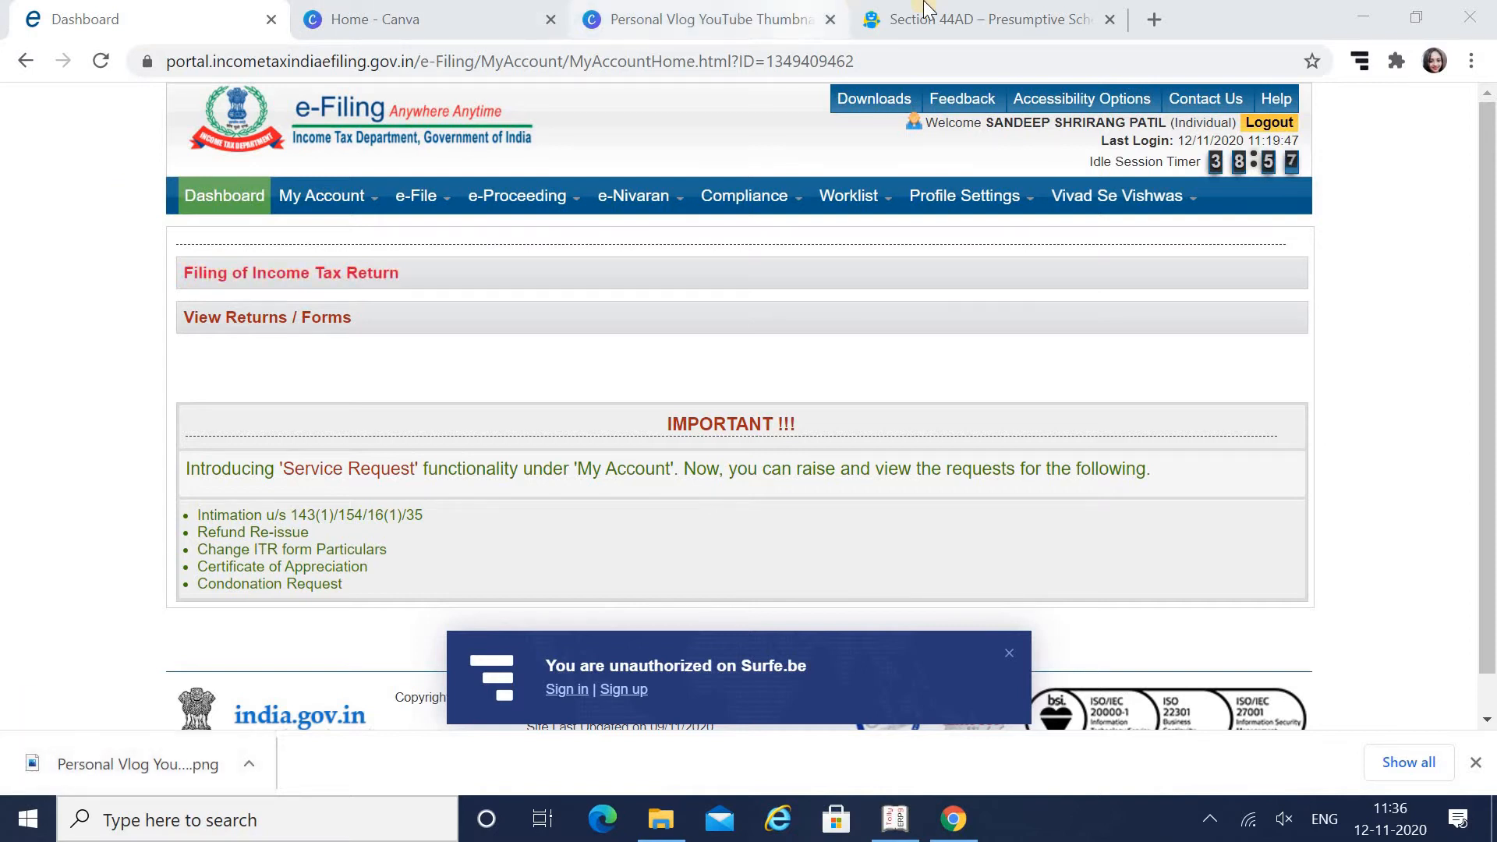
Switch to the ClearTax article on the Section 44AD presumptive scheme, dismiss its pop-ups and read the listed scheme features.
{"action": "left_click", "coordinate": [928, 16]}
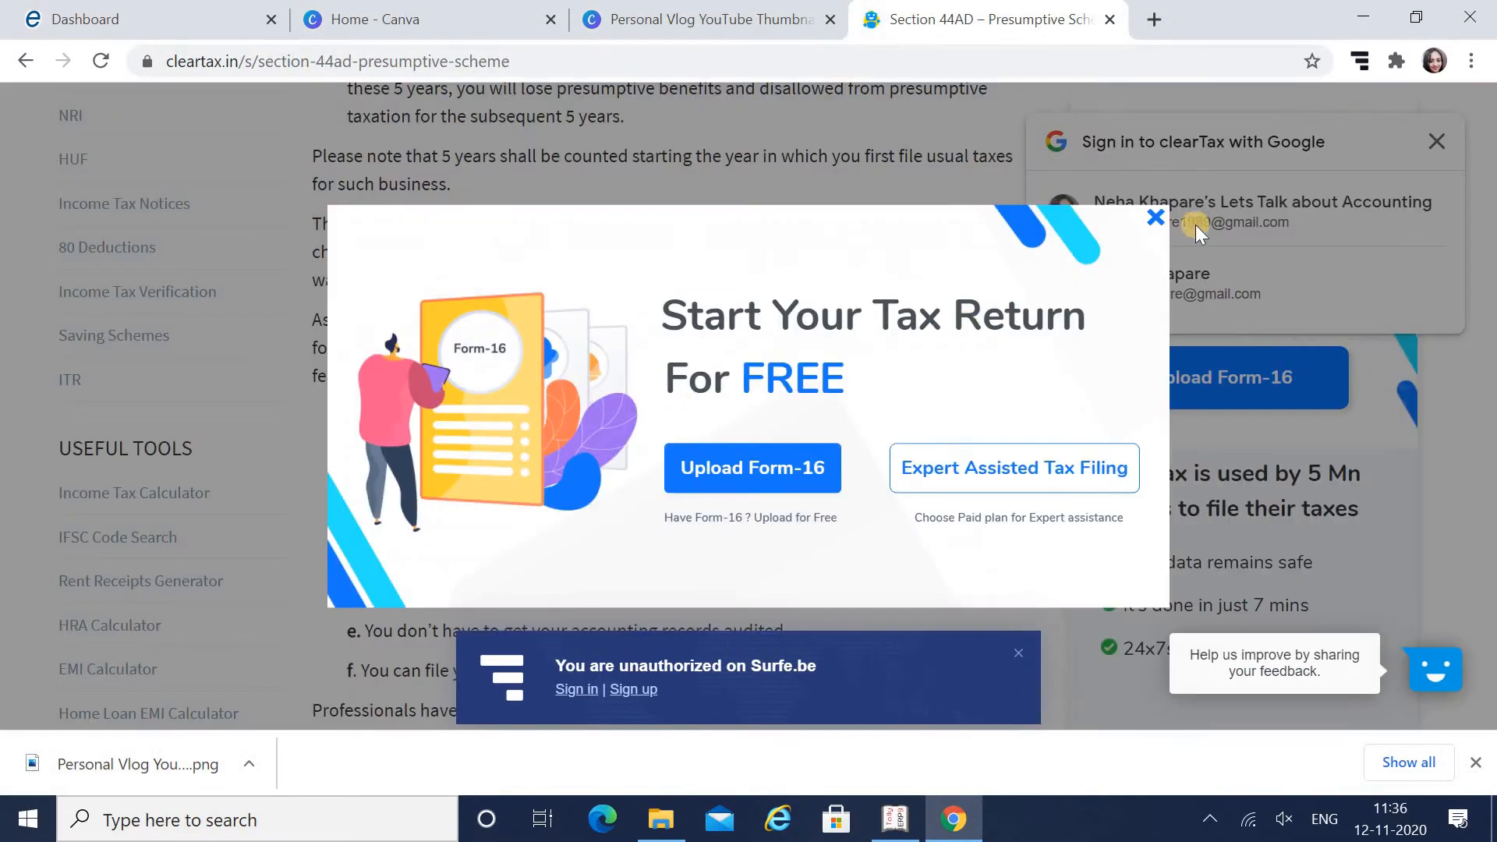
{"action": "left_click", "coordinate": [1155, 218]}
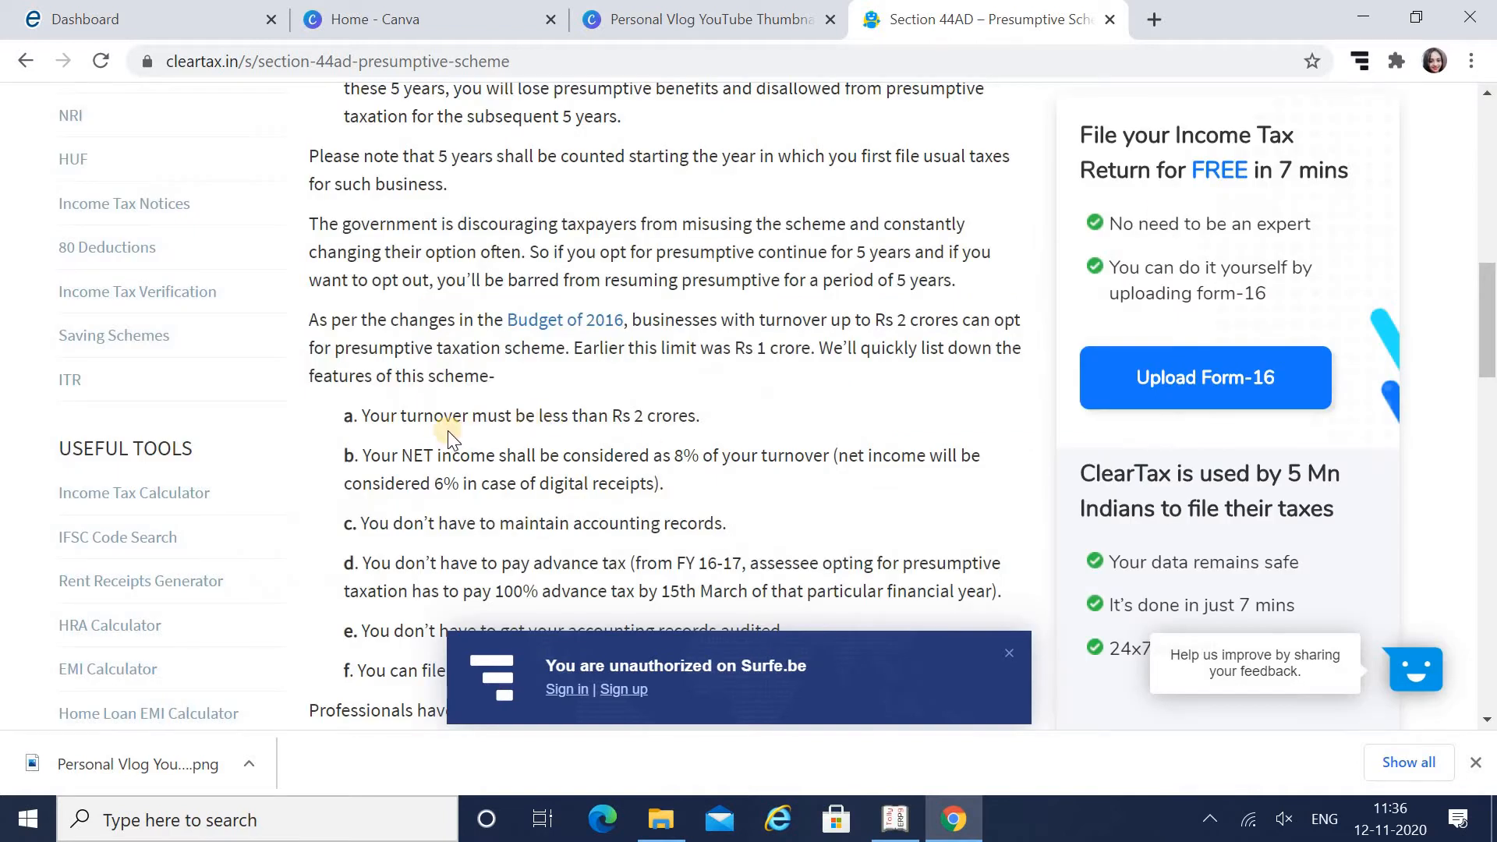
{"action": "left_click", "coordinate": [1015, 653]}
{"action": "left_click_drag", "start_coordinate": [1488, 318], "coordinate": [1489, 337]}
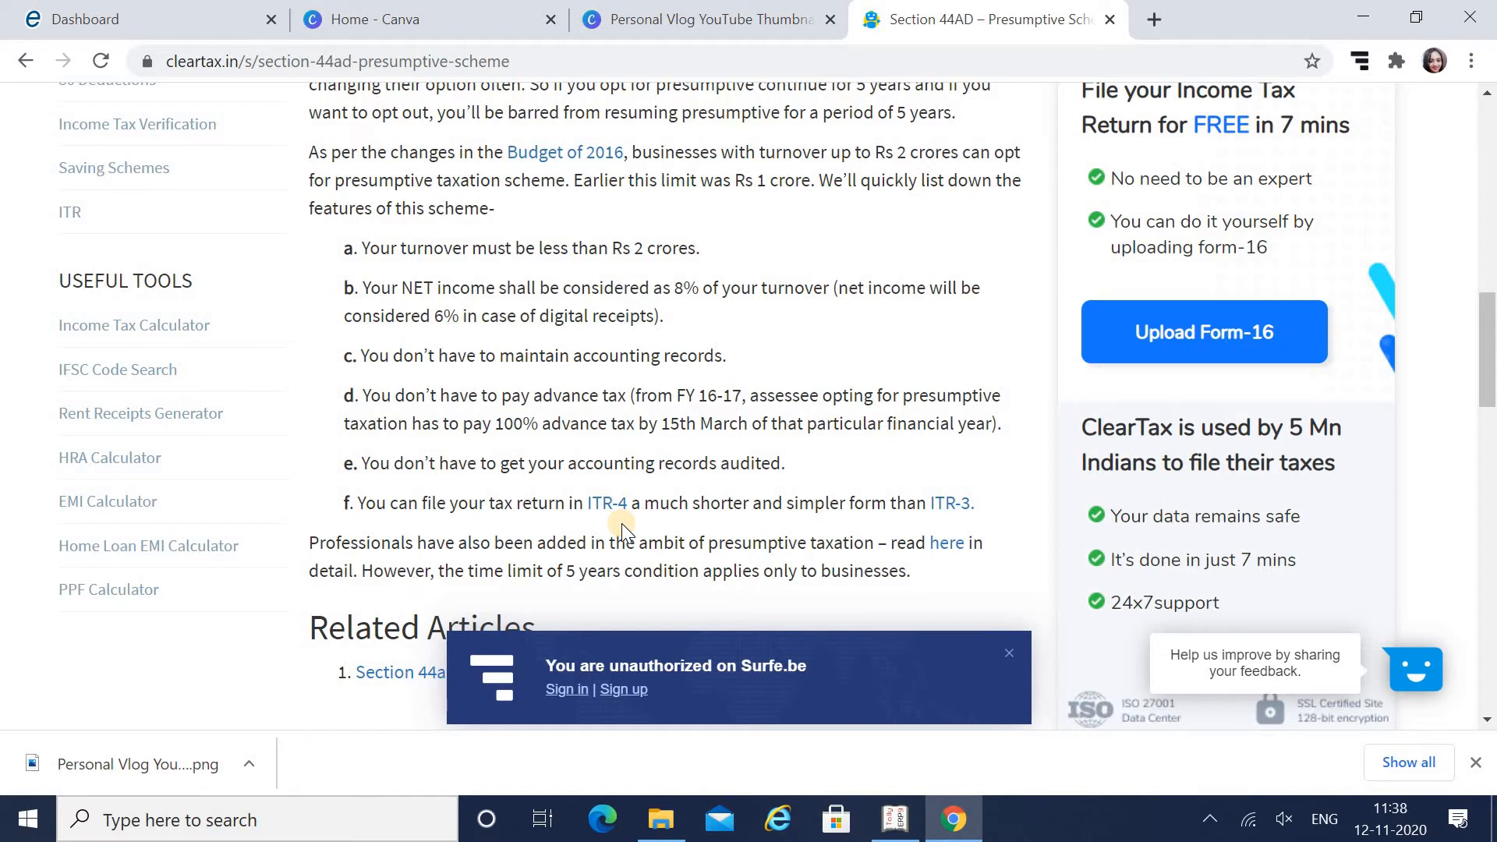
Return to the e-Filing portal dashboard and open the Income Tax Return filing page.
{"action": "left_click", "coordinate": [150, 11]}
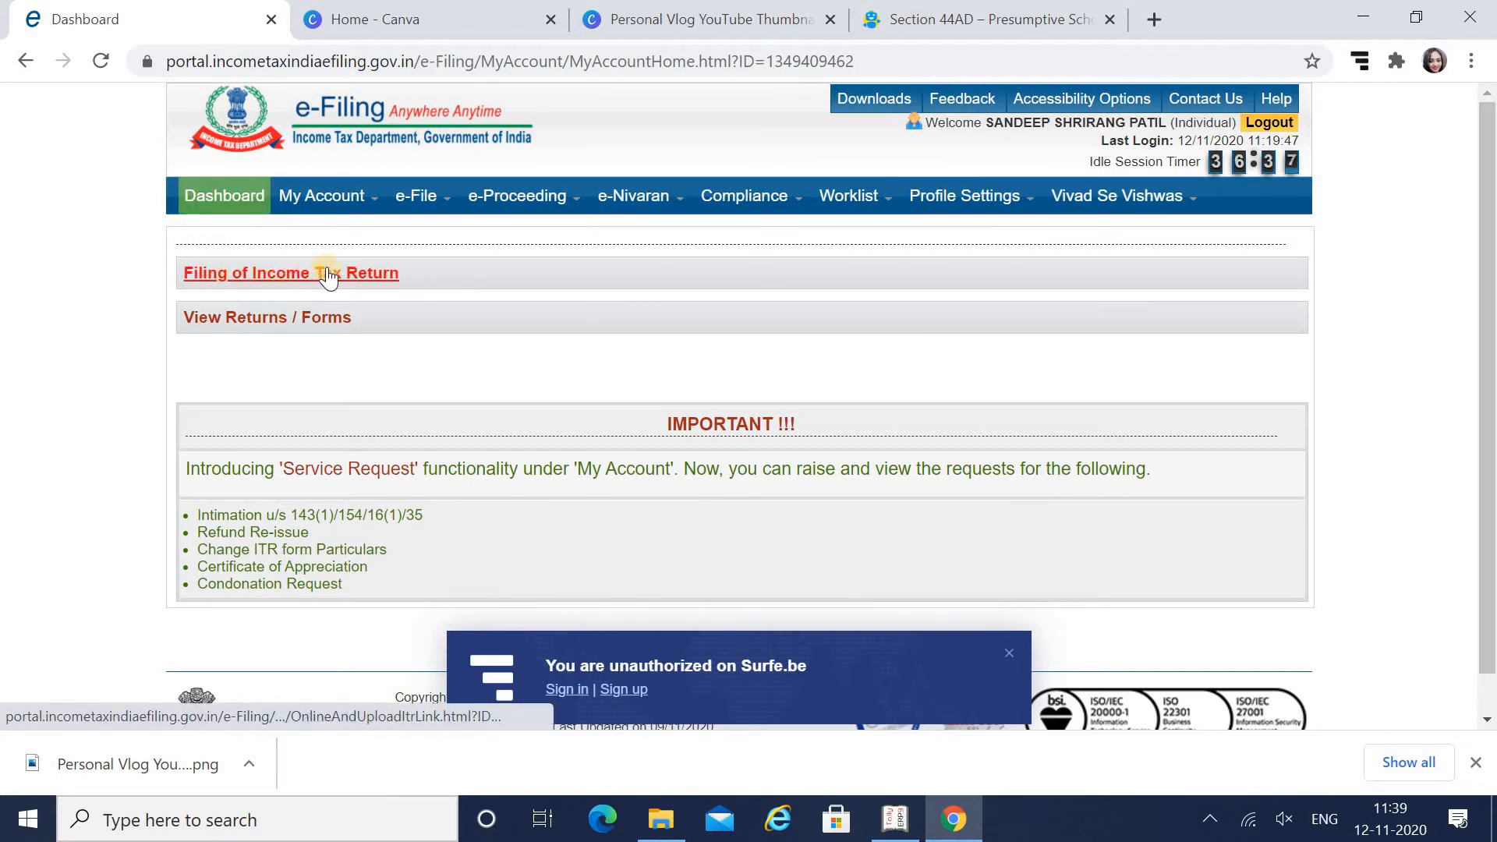
{"action": "mouse_move", "coordinate": [418, 192]}
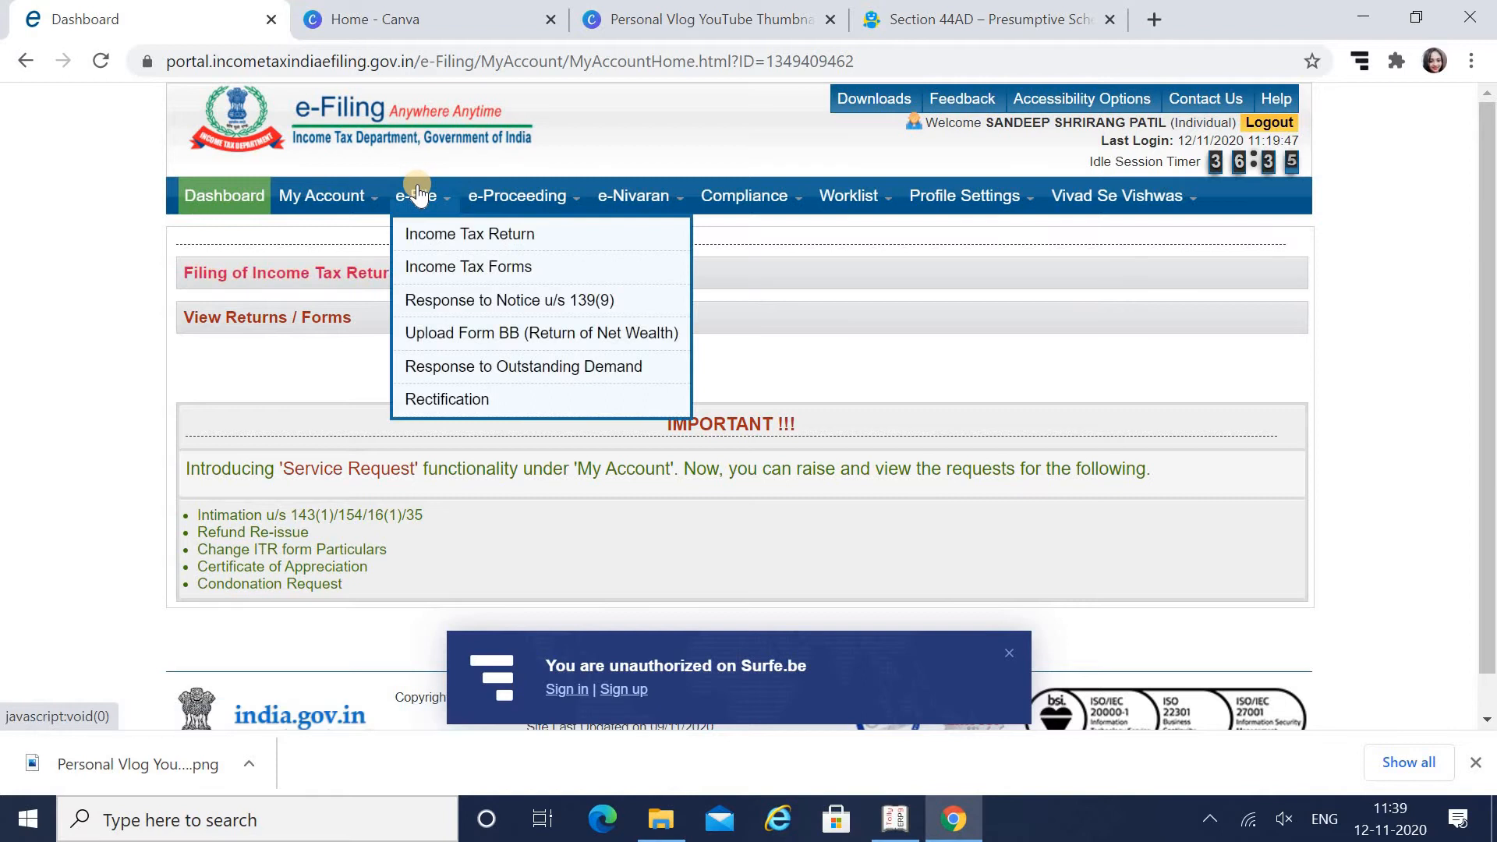
{"action": "left_click", "coordinate": [431, 230]}
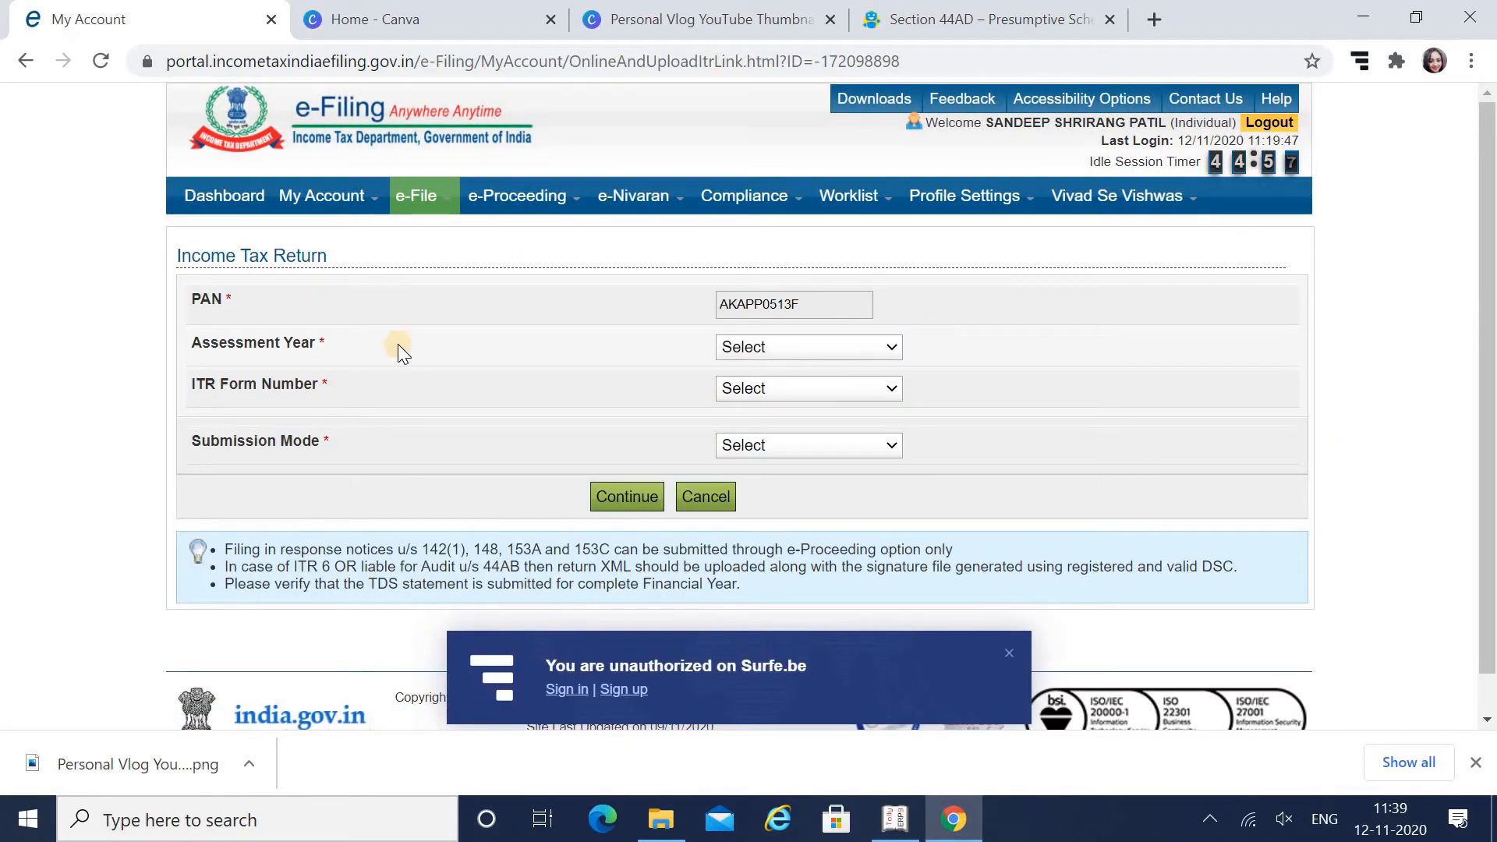
Set assessment year 2020-21, form ITR-4, filing type Original/Revised Return and submission mode Prepare and Submit Online.
{"action": "left_click", "coordinate": [873, 351]}
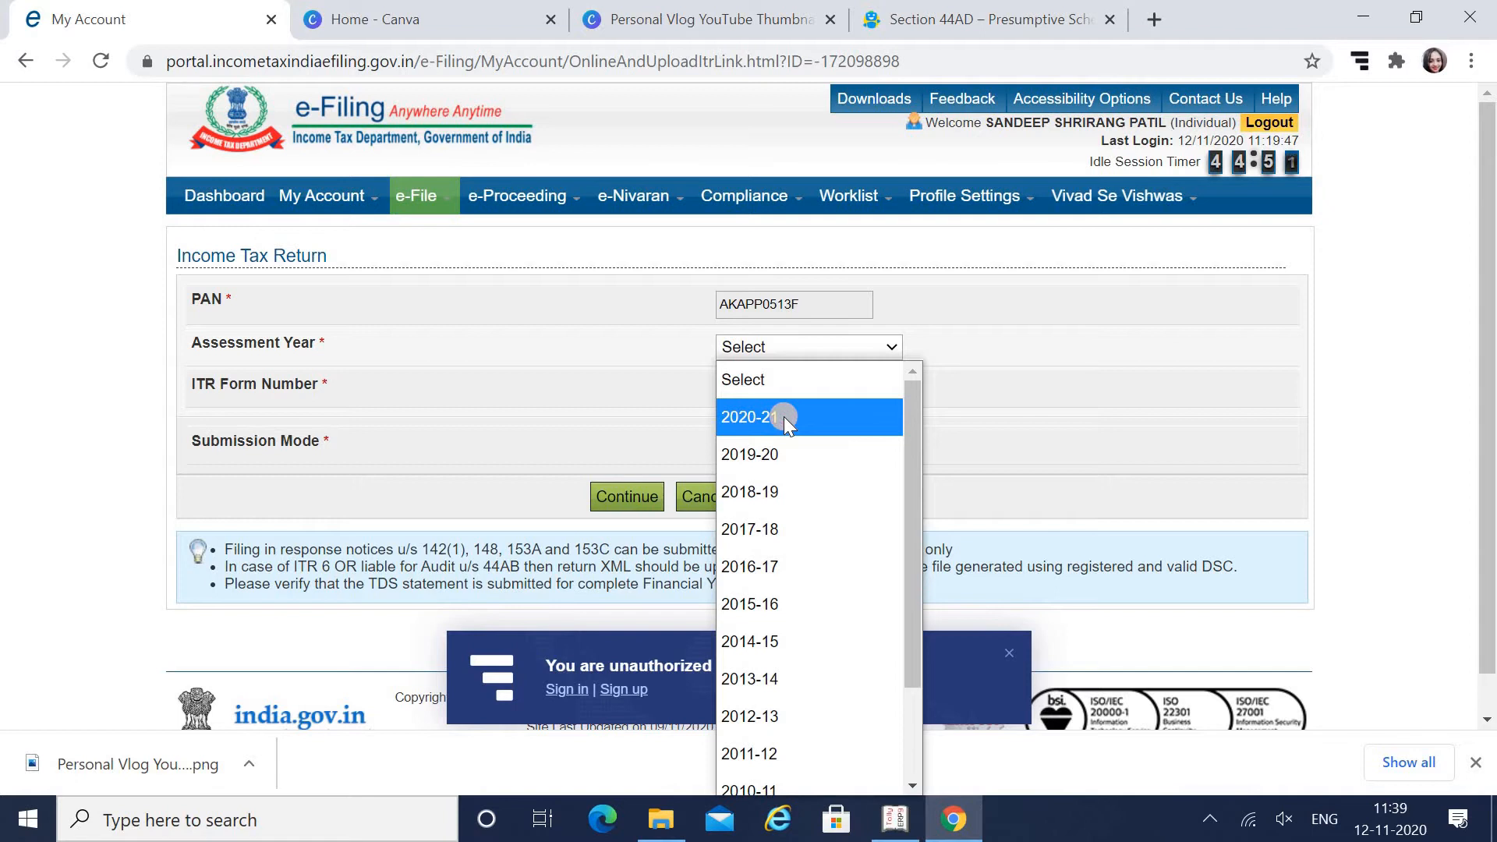
{"action": "left_click", "coordinate": [783, 416]}
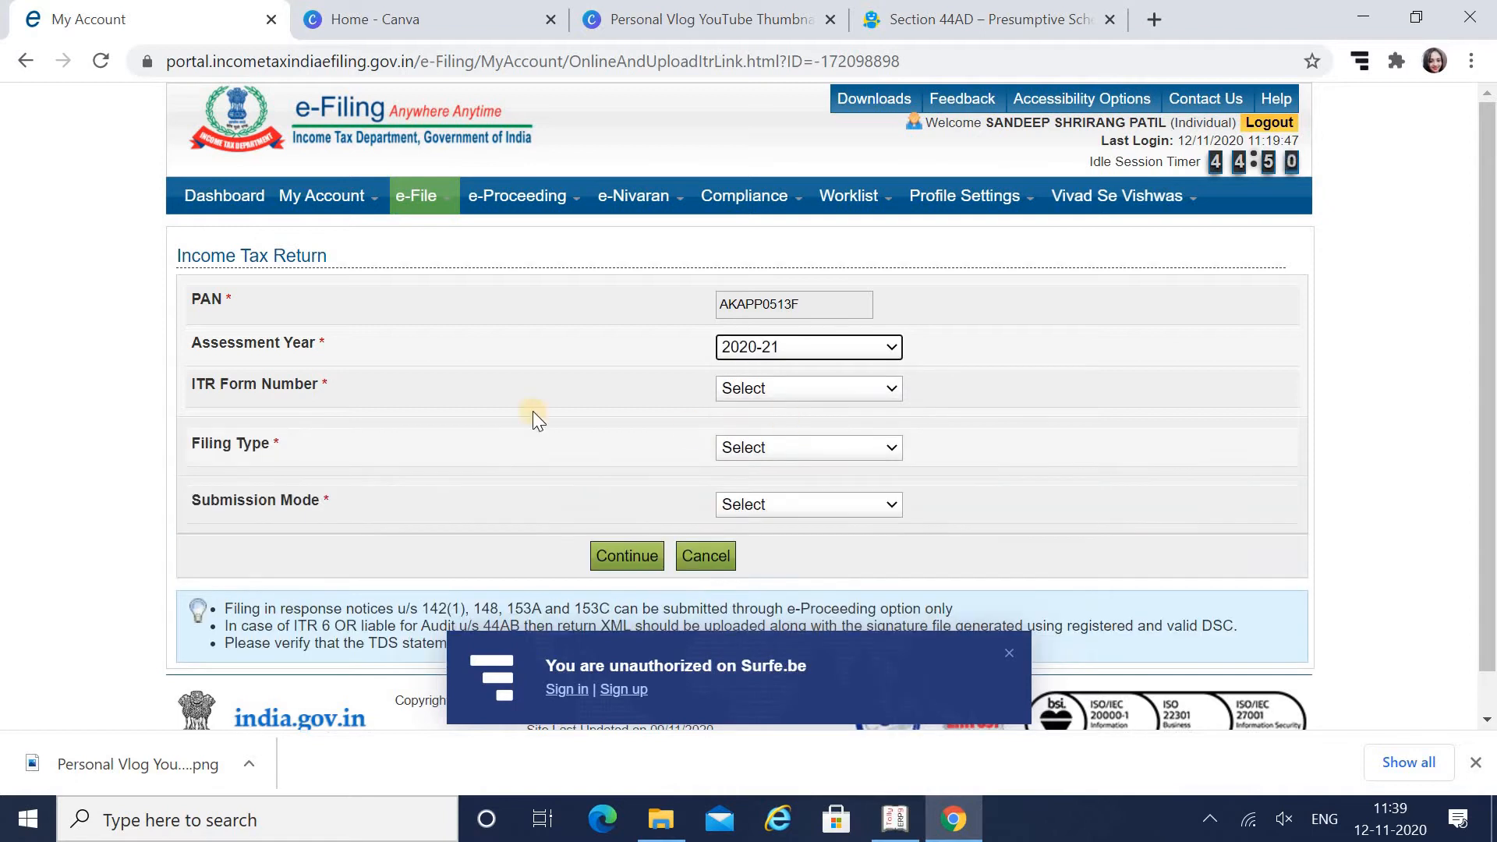
{"action": "left_click", "coordinate": [778, 394]}
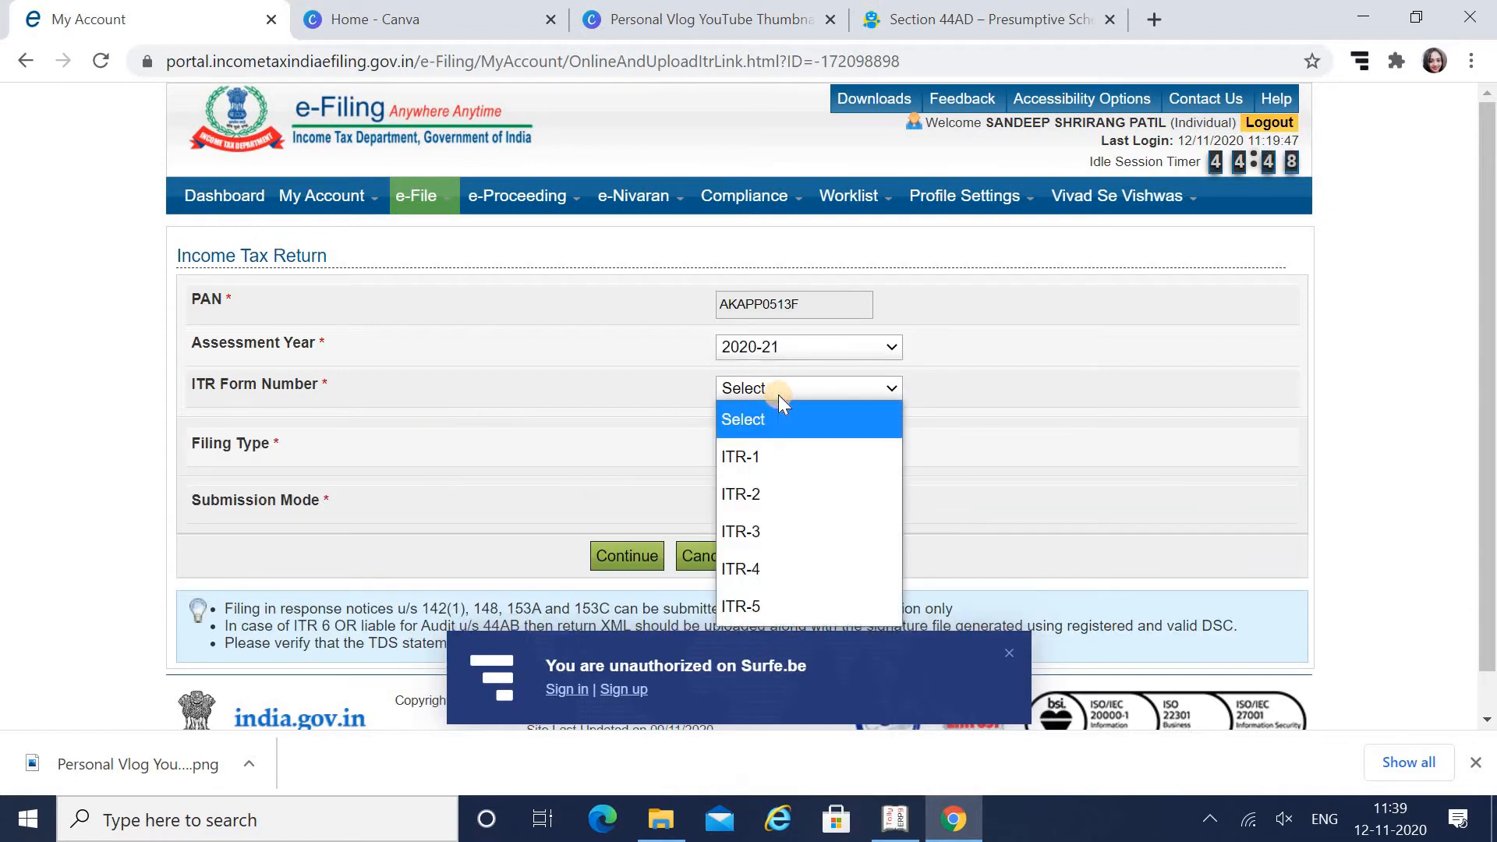
{"action": "left_click", "coordinate": [759, 568]}
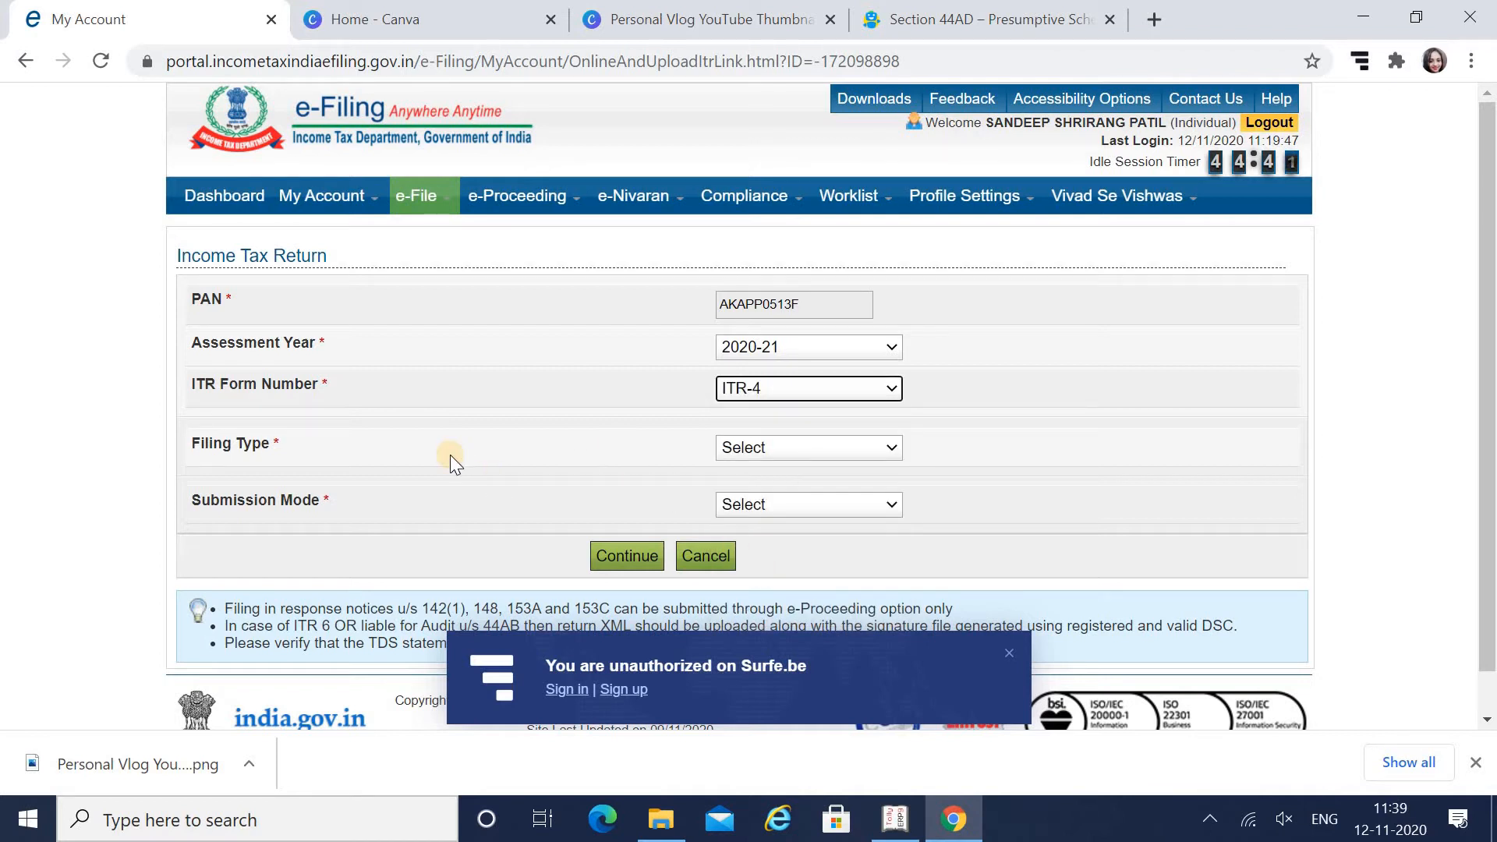
{"action": "left_click", "coordinate": [742, 460]}
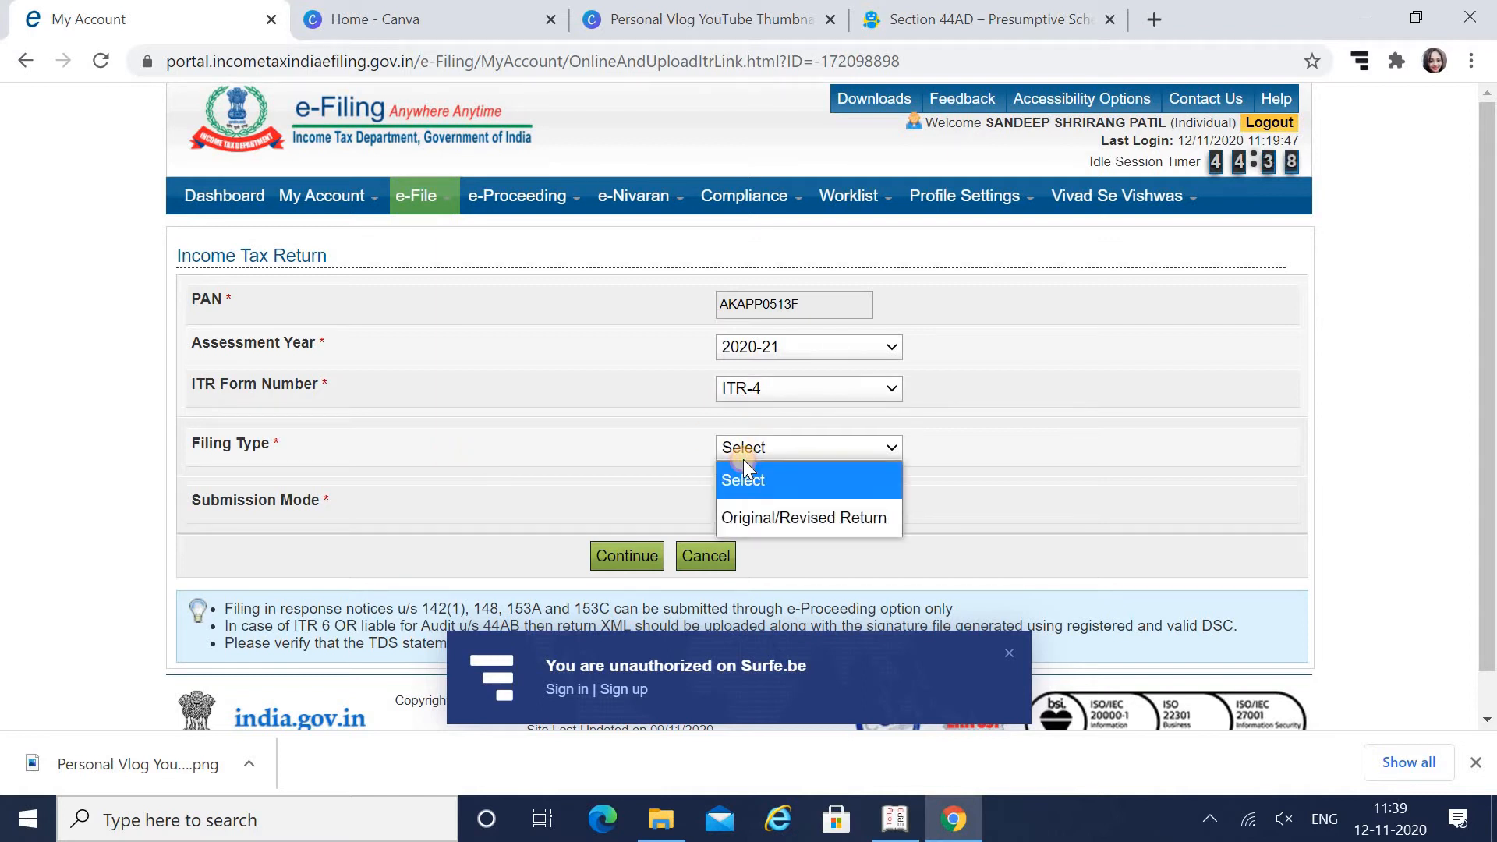
{"action": "left_click", "coordinate": [770, 521]}
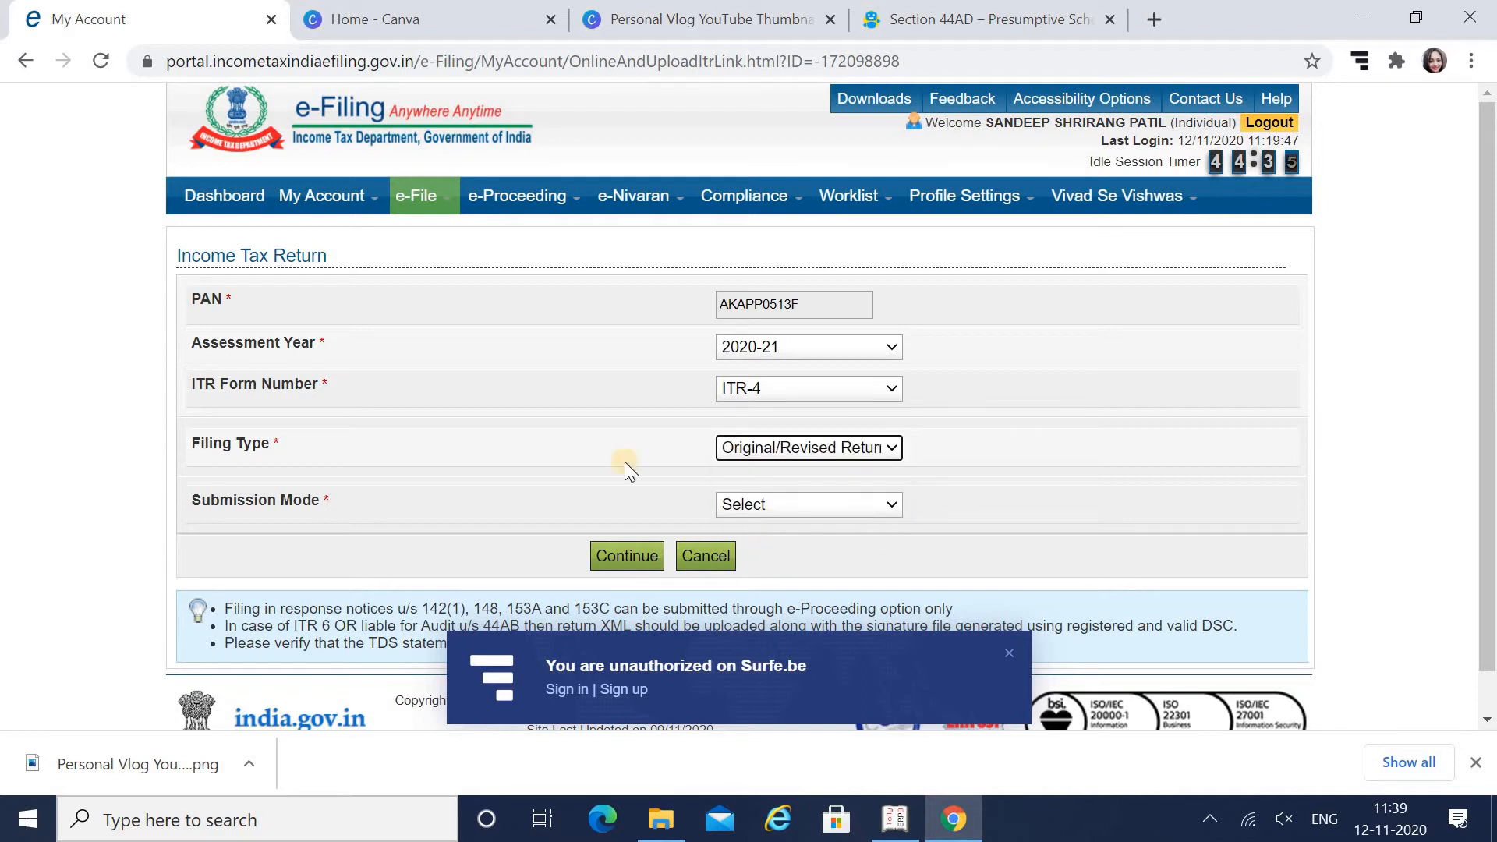
{"action": "left_click", "coordinate": [821, 506]}
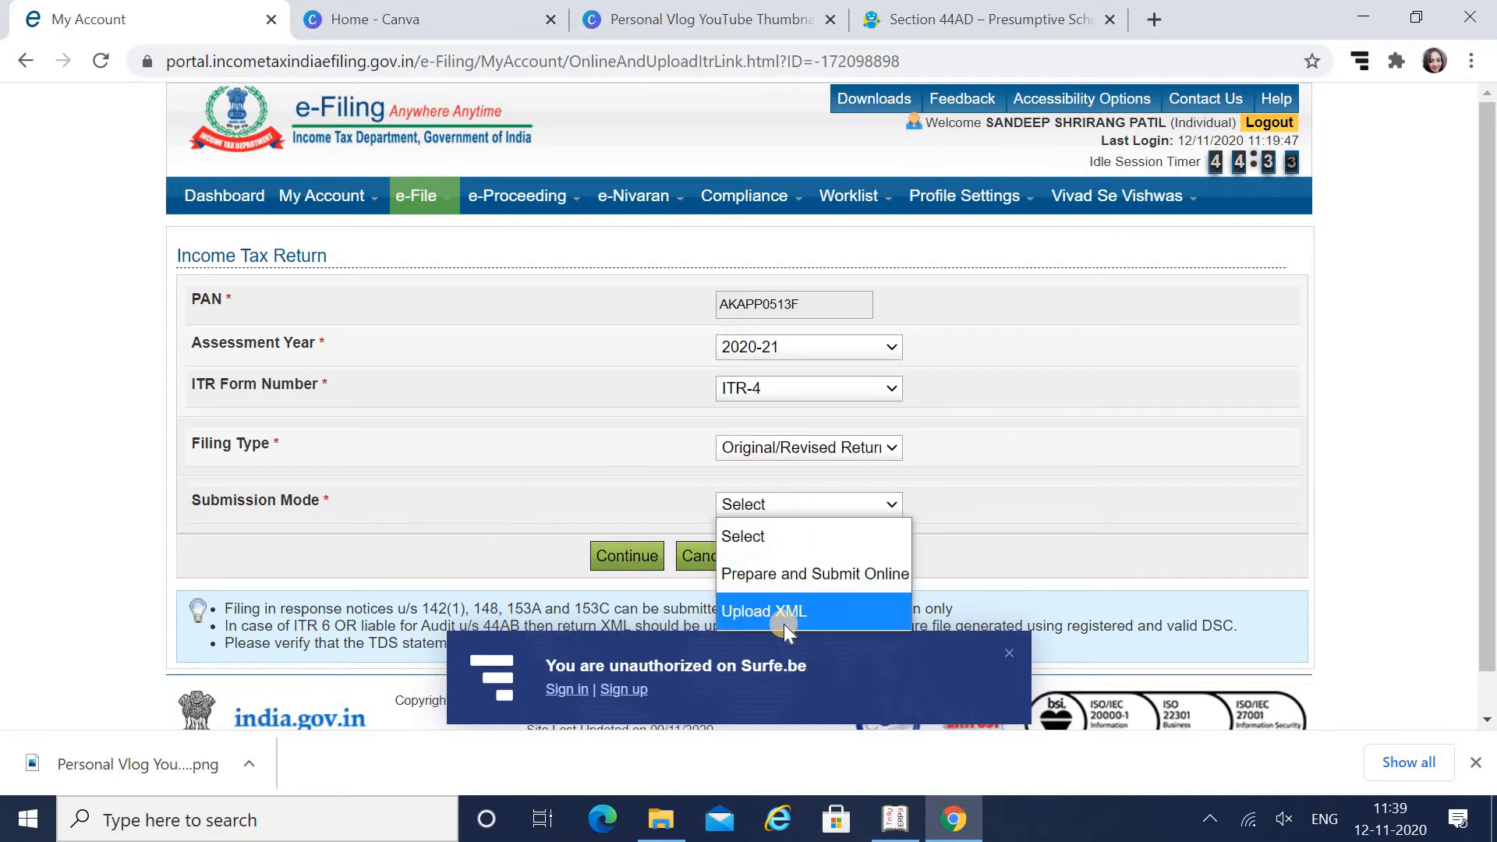
{"action": "left_click", "coordinate": [787, 574]}
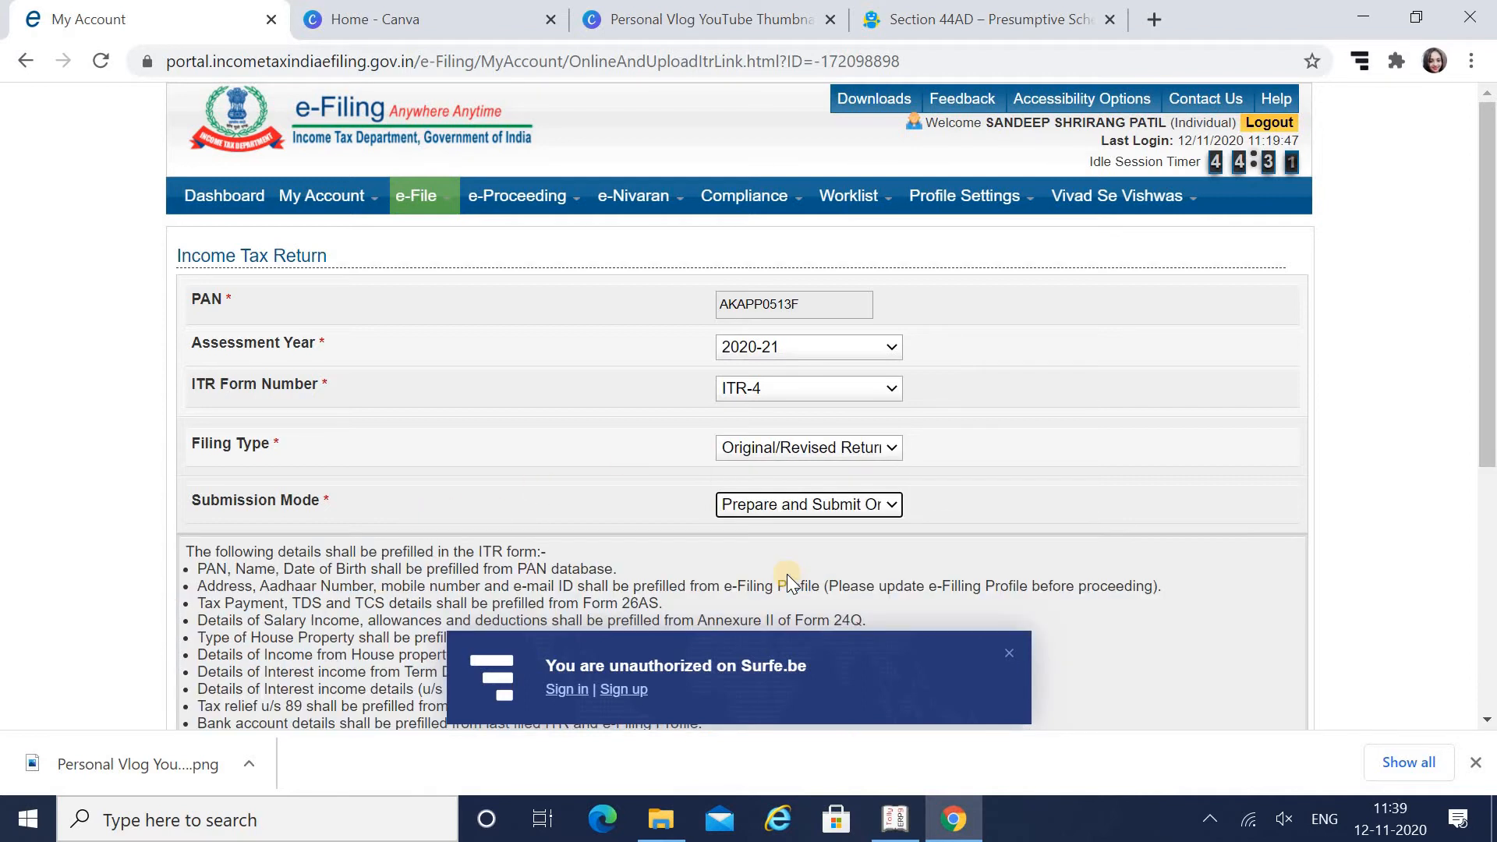
Proceed to the online return form, giving the prefill consent to check all the prefilled data.
{"action": "left_click", "coordinate": [1008, 654]}
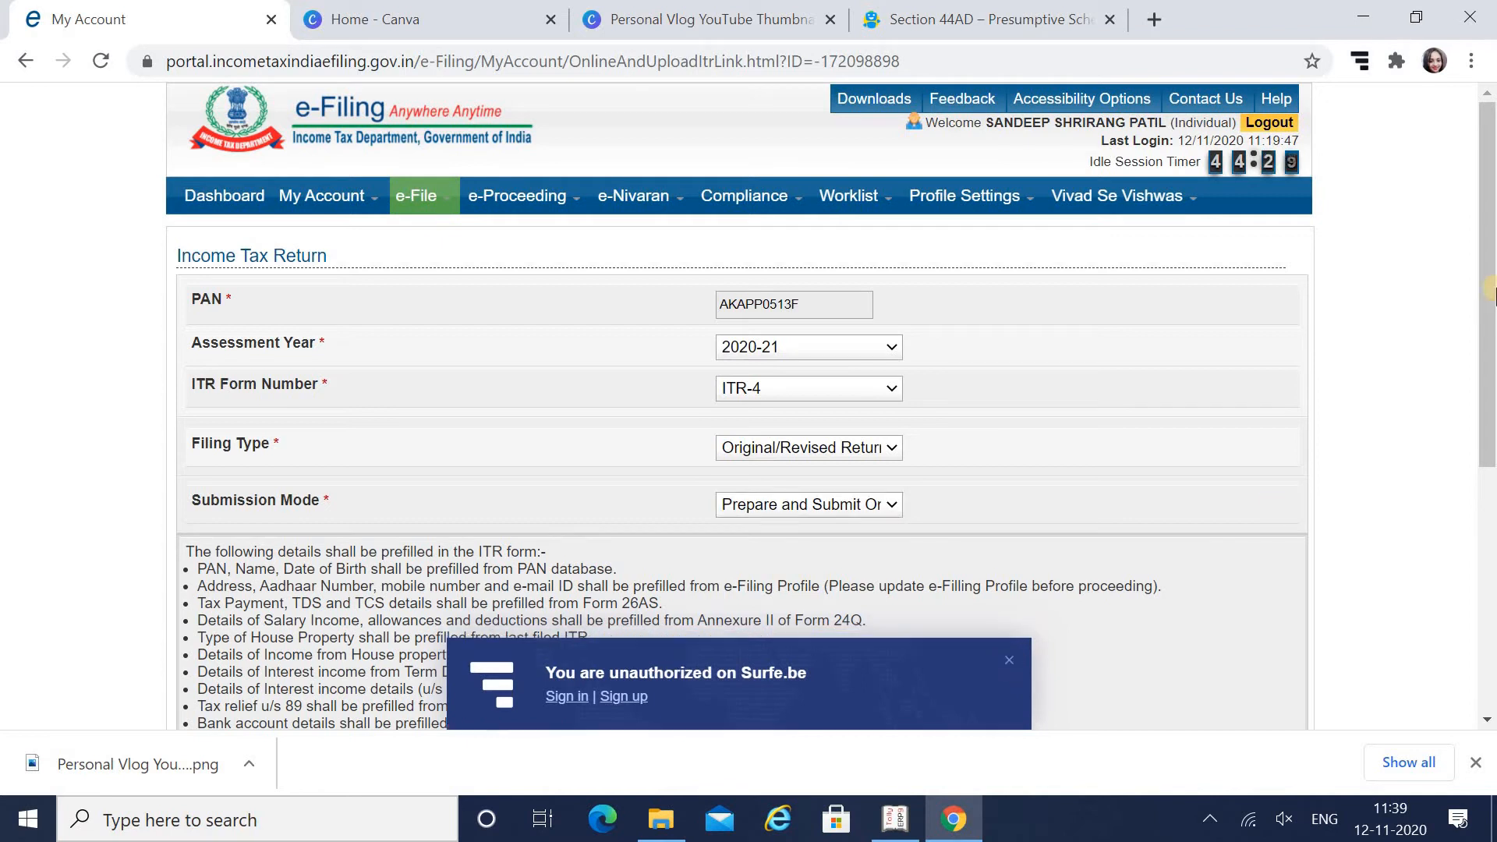
{"action": "left_click_drag", "start_coordinate": [1489, 277], "coordinate": [1489, 456]}
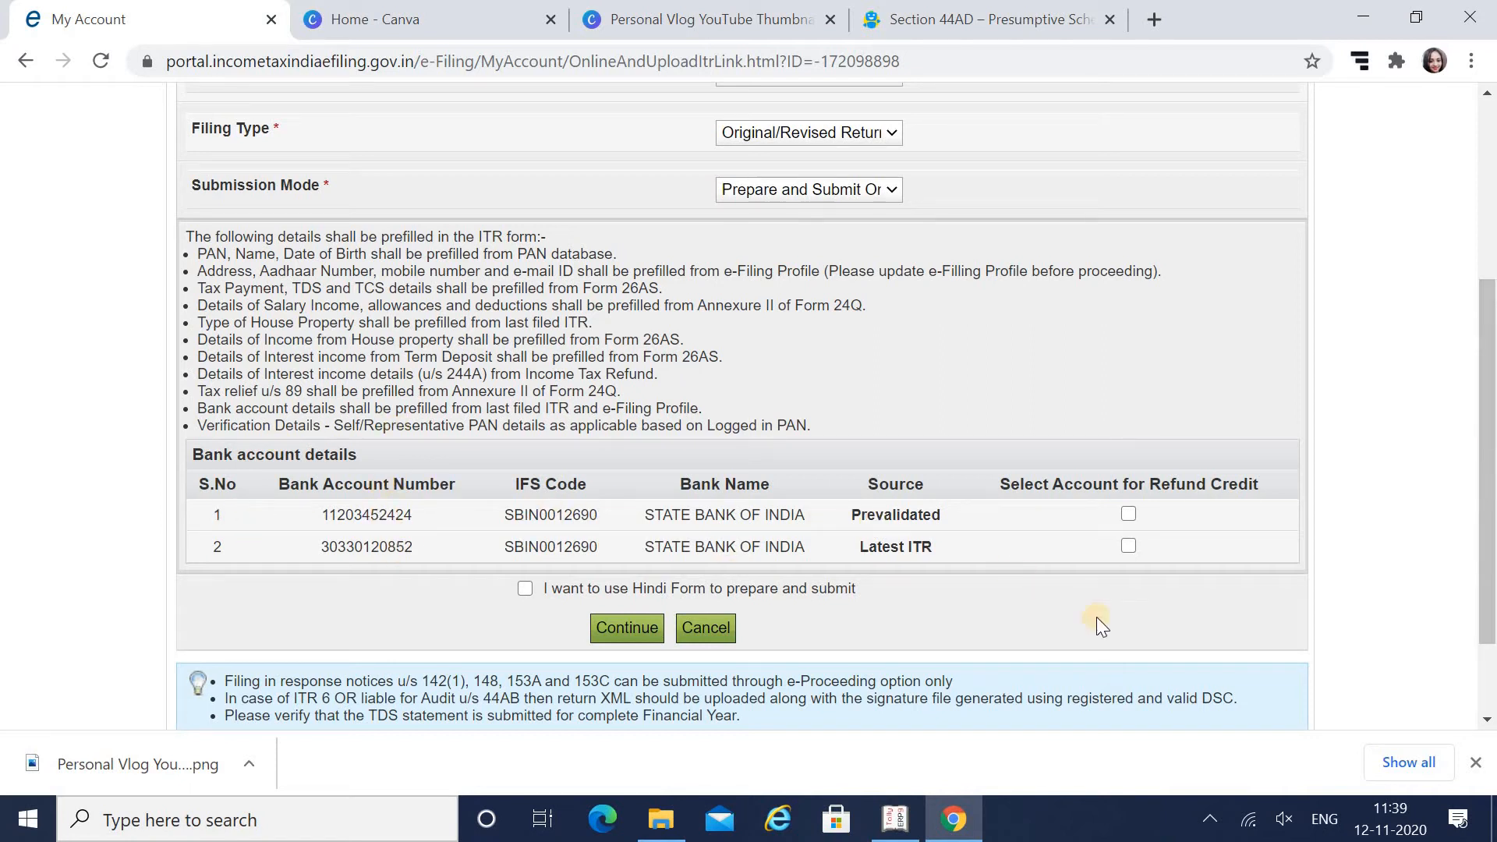
{"action": "left_click", "coordinate": [596, 629]}
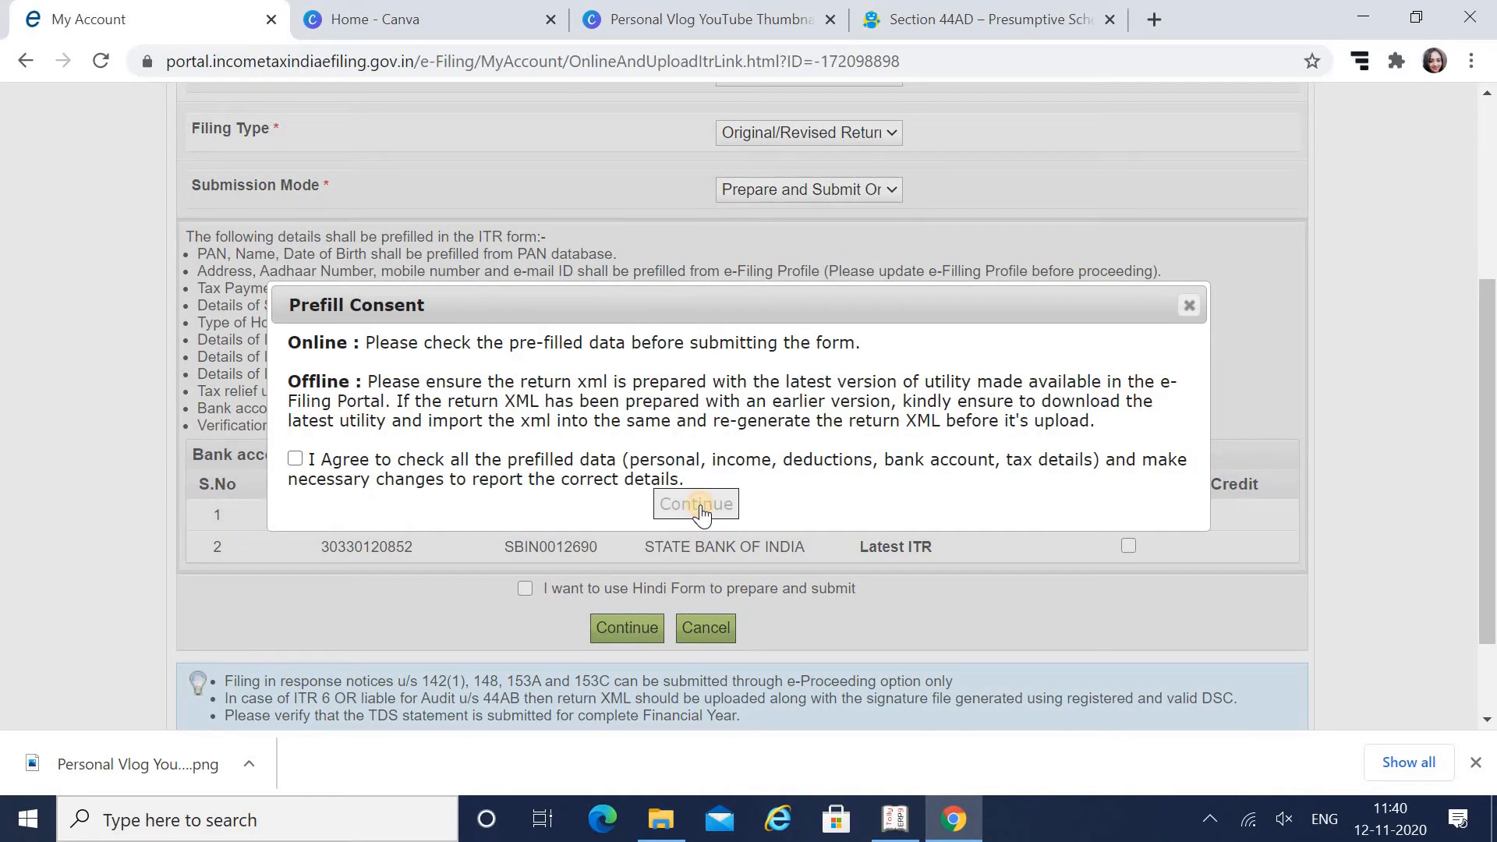
{"action": "left_click", "coordinate": [296, 460]}
{"action": "left_click", "coordinate": [678, 494]}
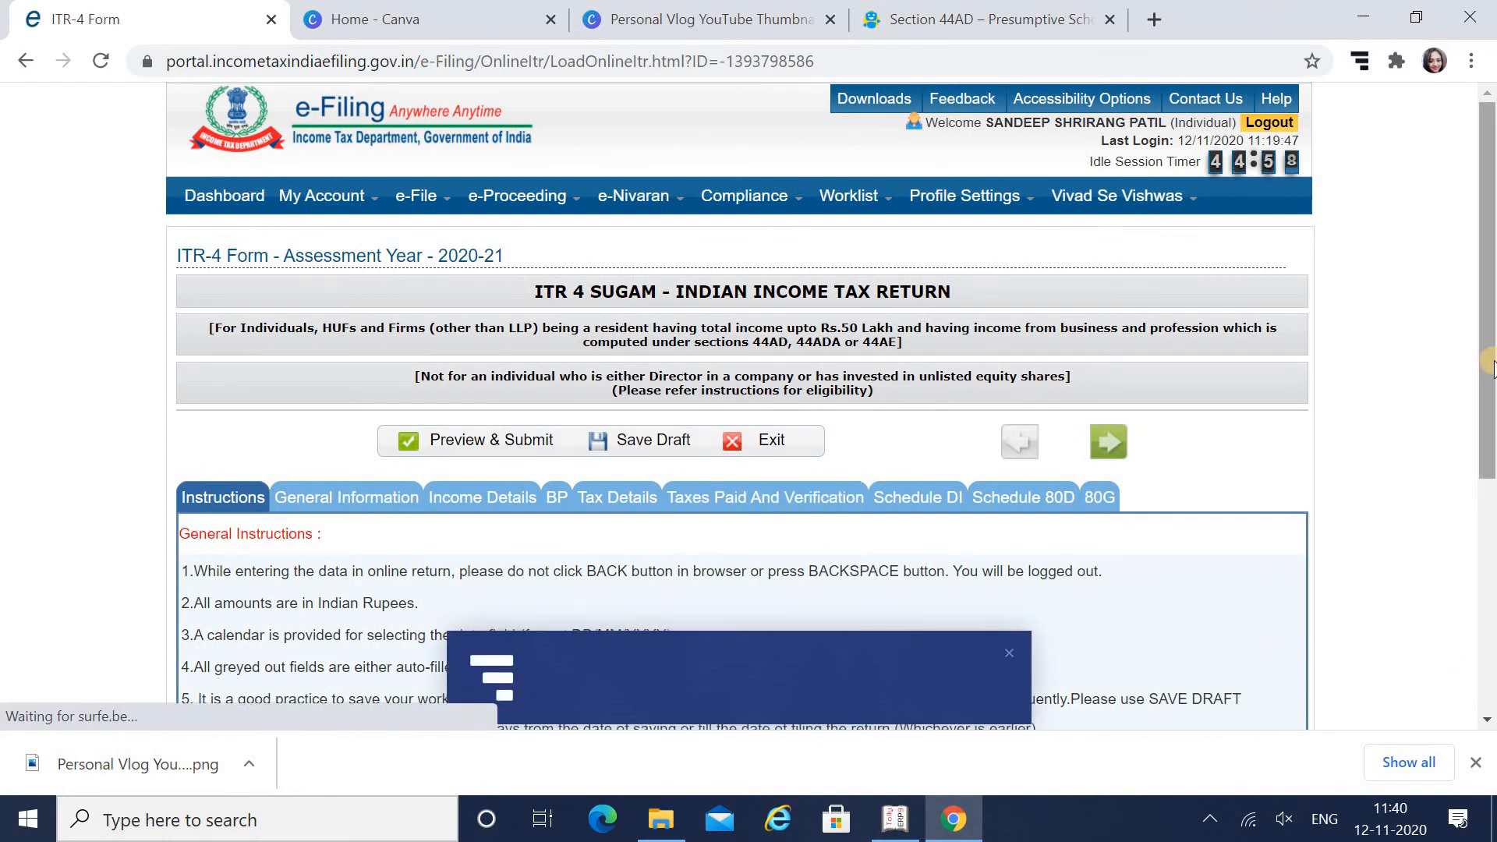
Read through the ITR-4 general instructions and open the General Information section.
{"action": "left_click_drag", "start_coordinate": [1493, 447], "coordinate": [1495, 335]}
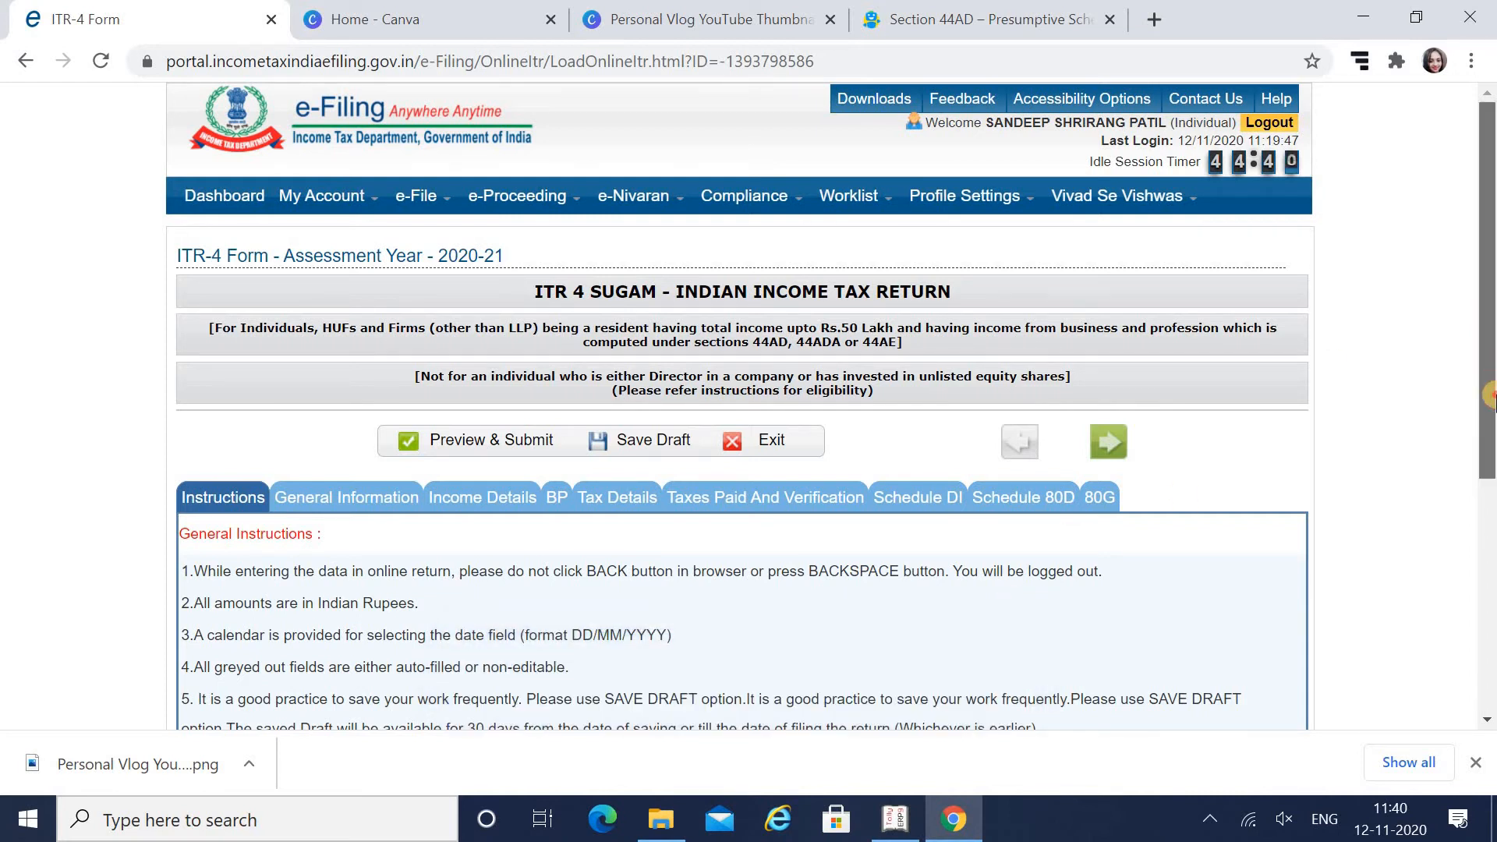
{"action": "left_click_drag", "start_coordinate": [1489, 351], "coordinate": [1490, 534]}
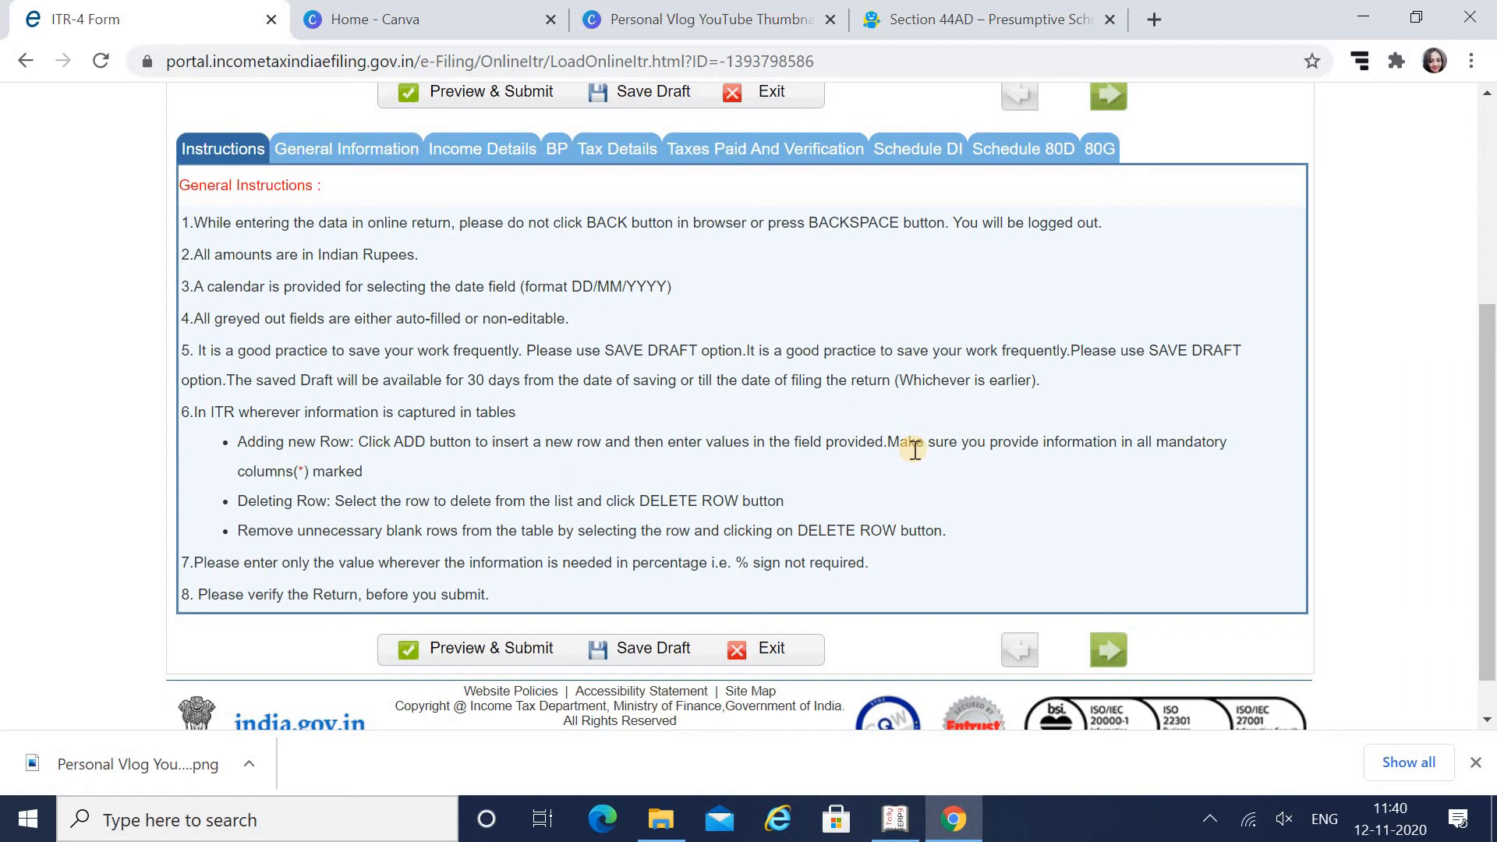
{"action": "left_click", "coordinate": [351, 153]}
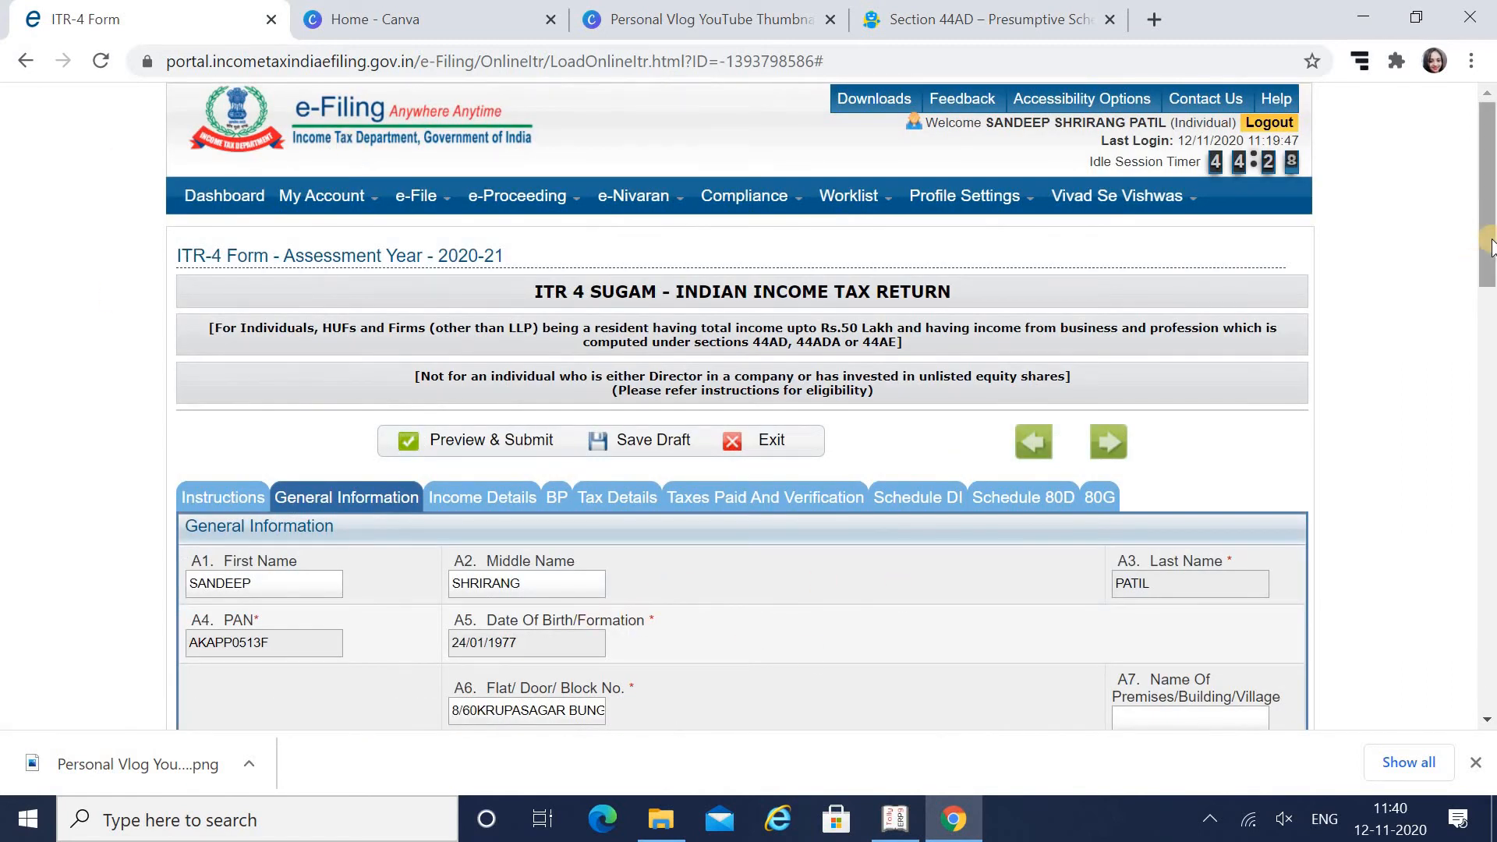
Replace the pincode in the General Information address with the taxpayer's own postal code.
{"action": "left_click_drag", "start_coordinate": [1489, 247], "coordinate": [1490, 389]}
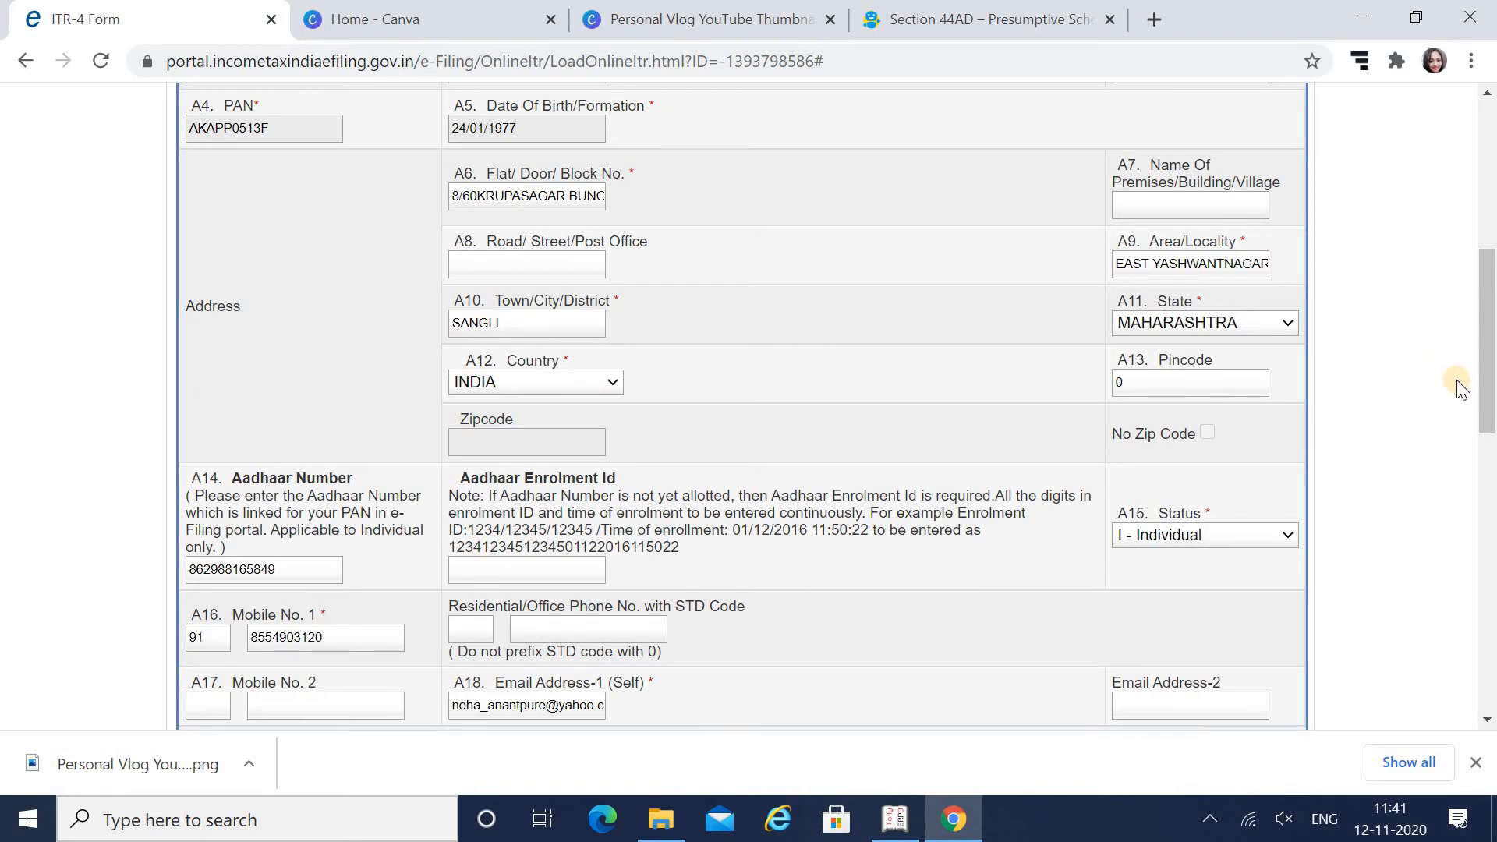
{"action": "scroll", "coordinate": [1466, 366], "scroll_direction": "down", "scroll_amount": 1}
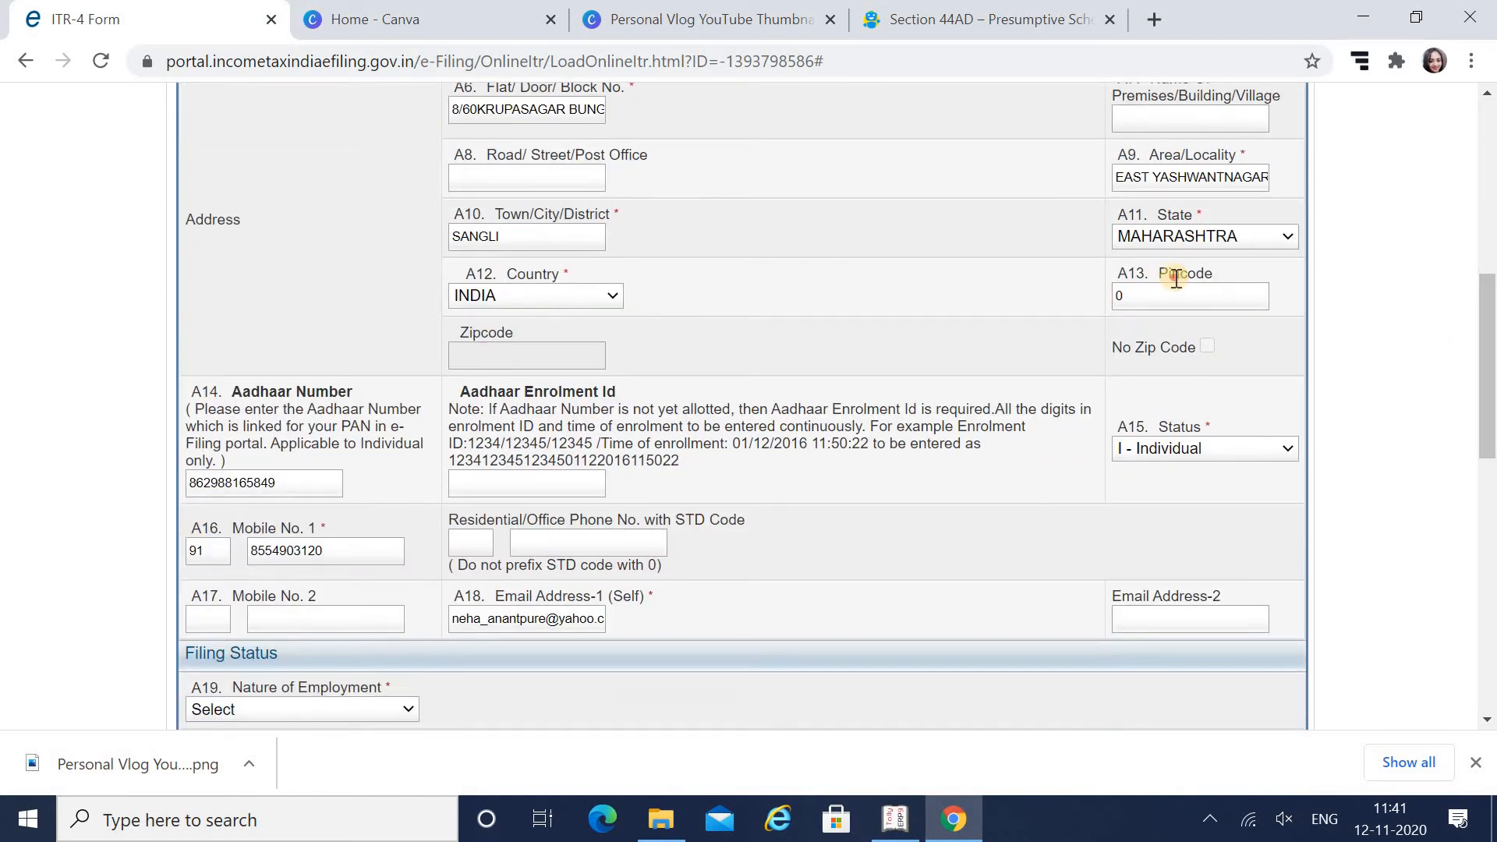
{"action": "left_click", "coordinate": [1155, 298]}
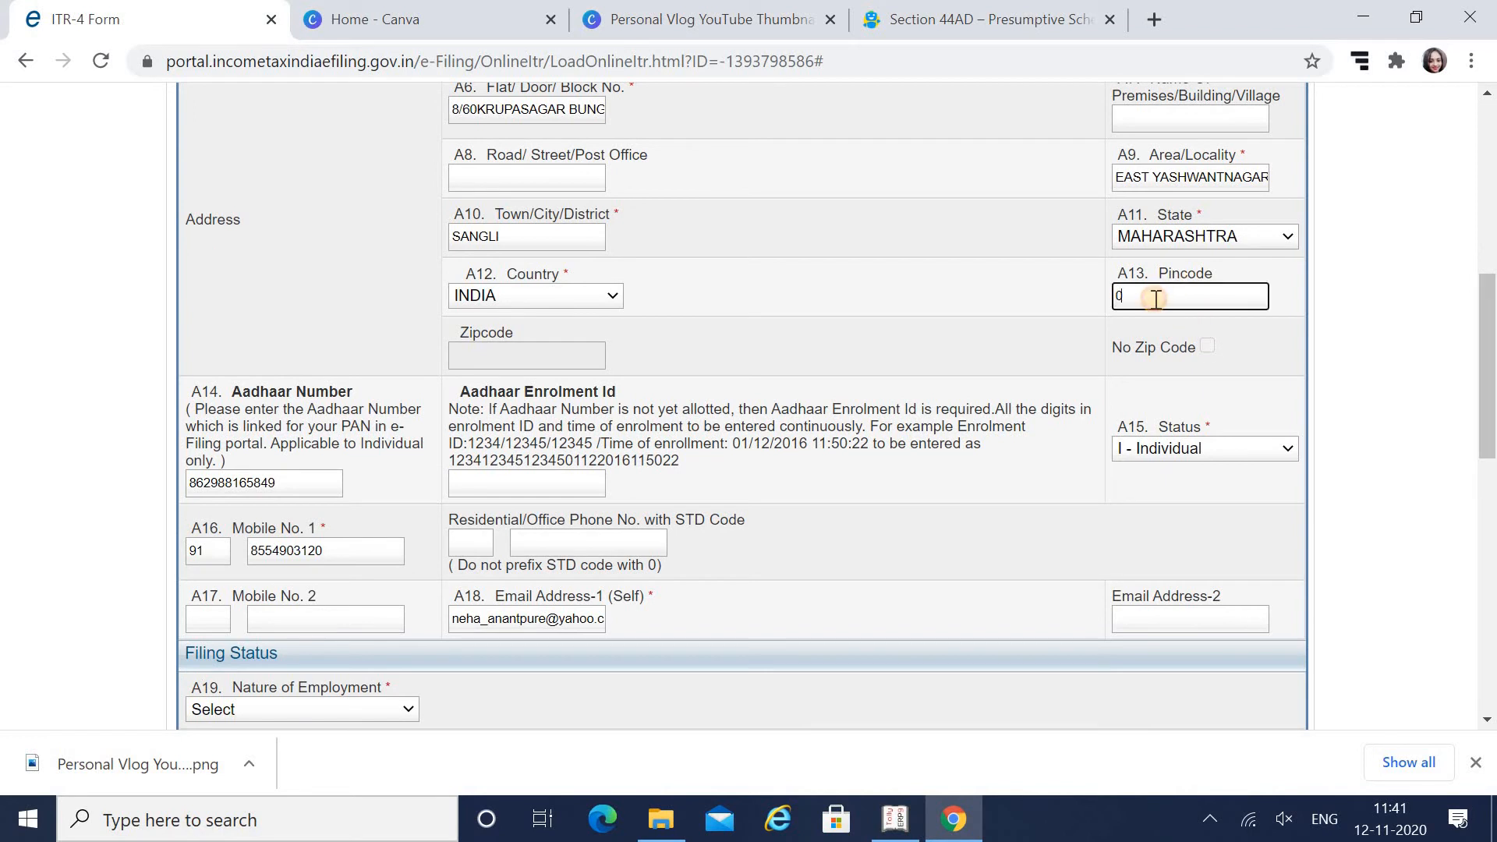
{"action": "type", "text": "416415"}
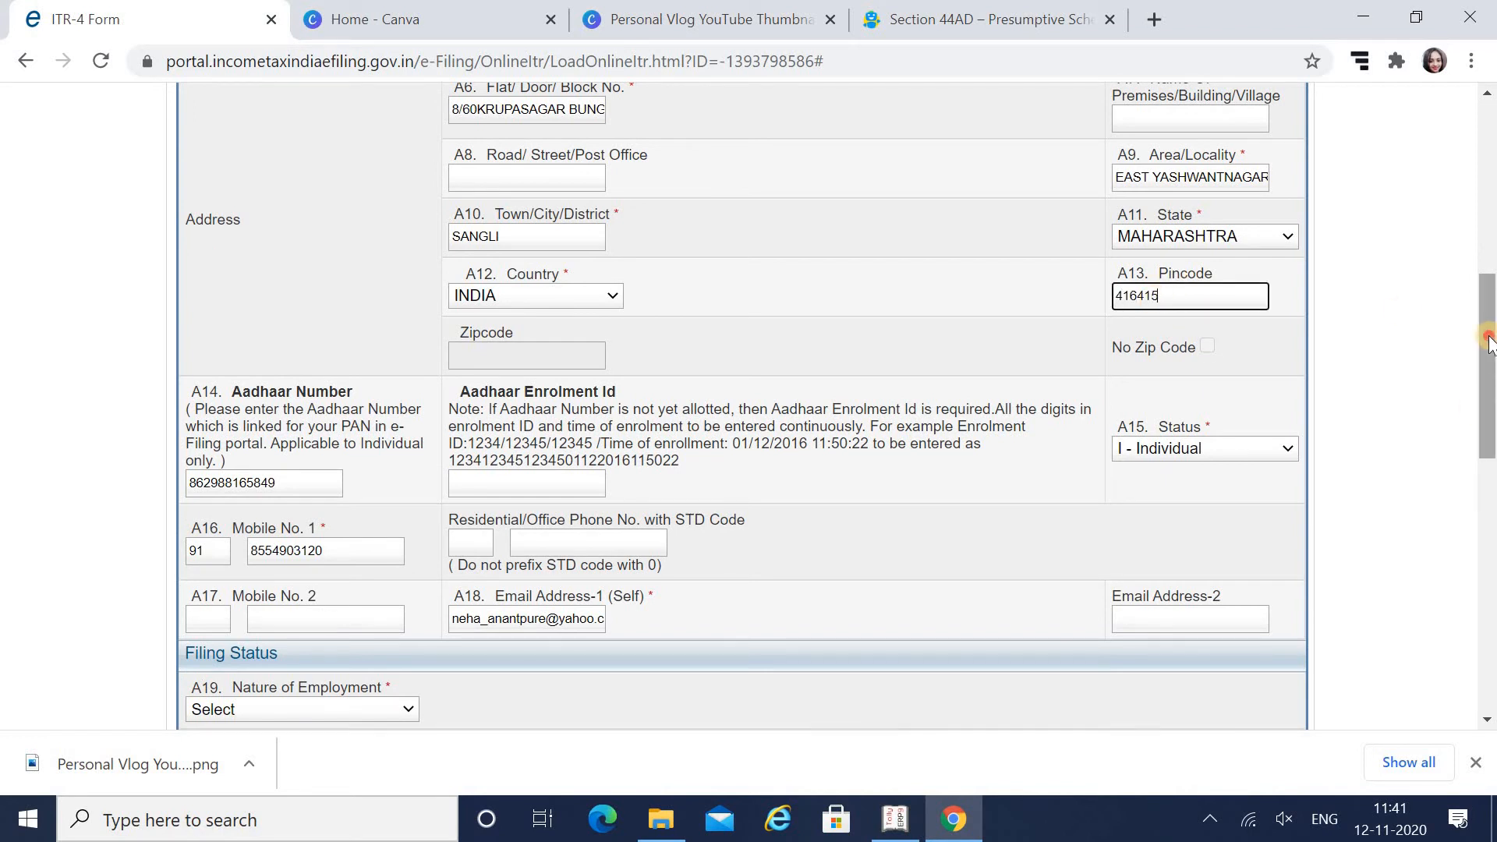
Set the Nature of Employment under Filing Status to Others.
{"action": "left_click_drag", "start_coordinate": [1490, 343], "coordinate": [1490, 394]}
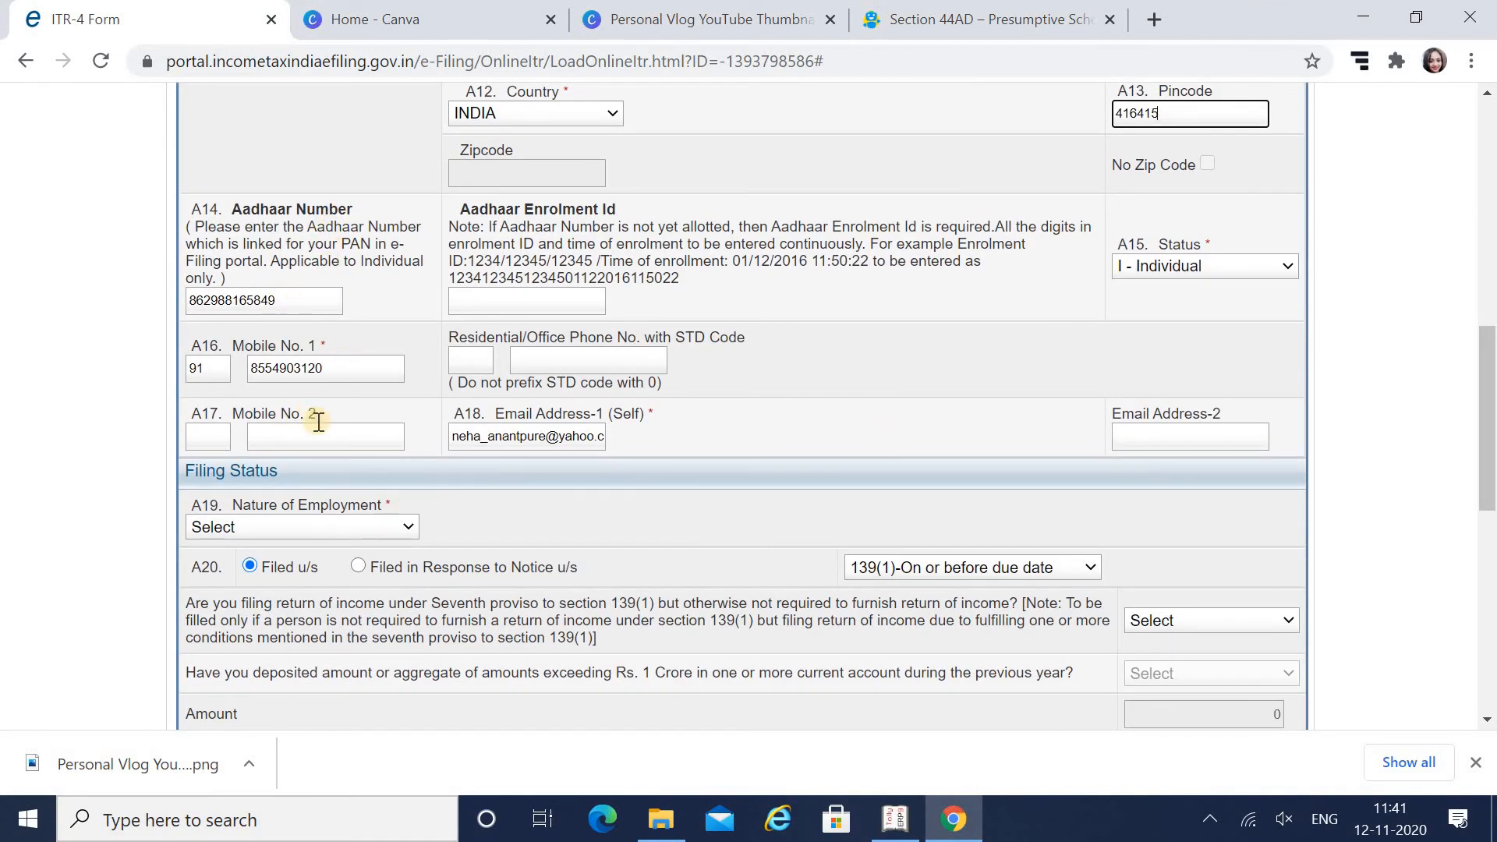
{"action": "left_click_drag", "start_coordinate": [1491, 413], "coordinate": [1491, 495]}
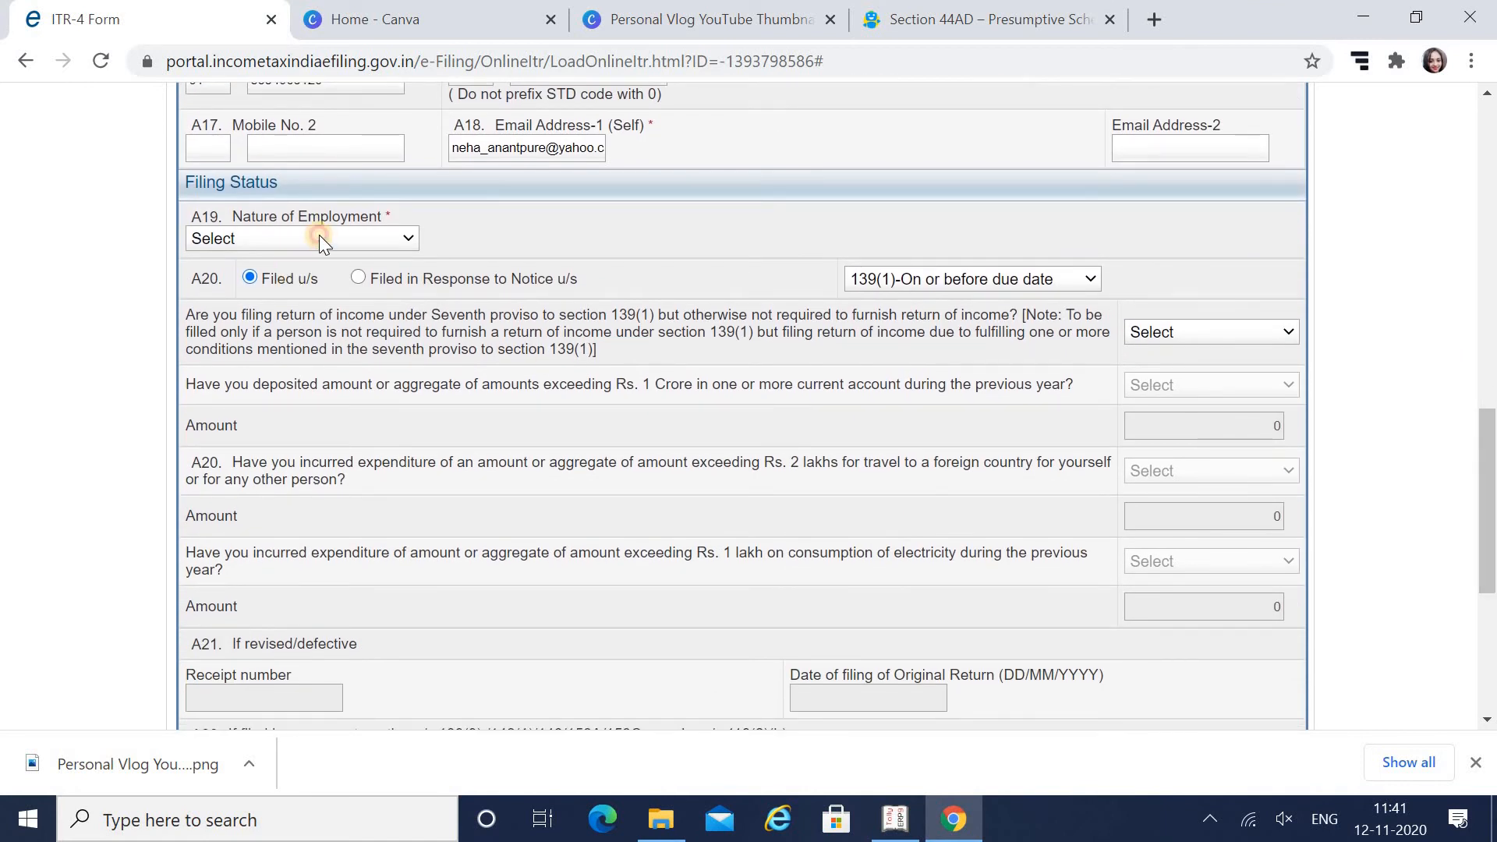
{"action": "left_click", "coordinate": [319, 237]}
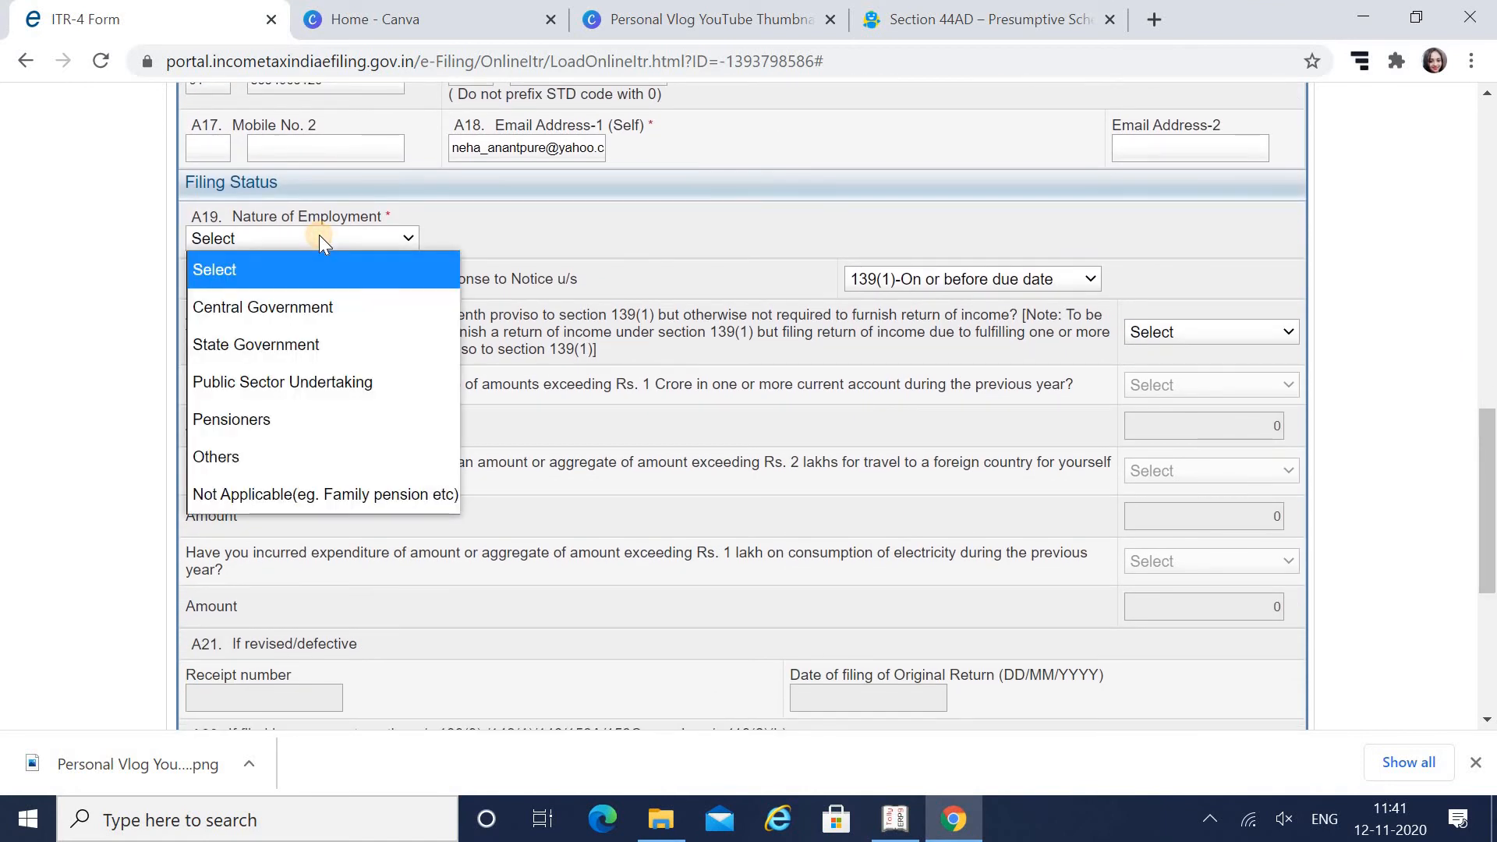
{"action": "left_click", "coordinate": [227, 466]}
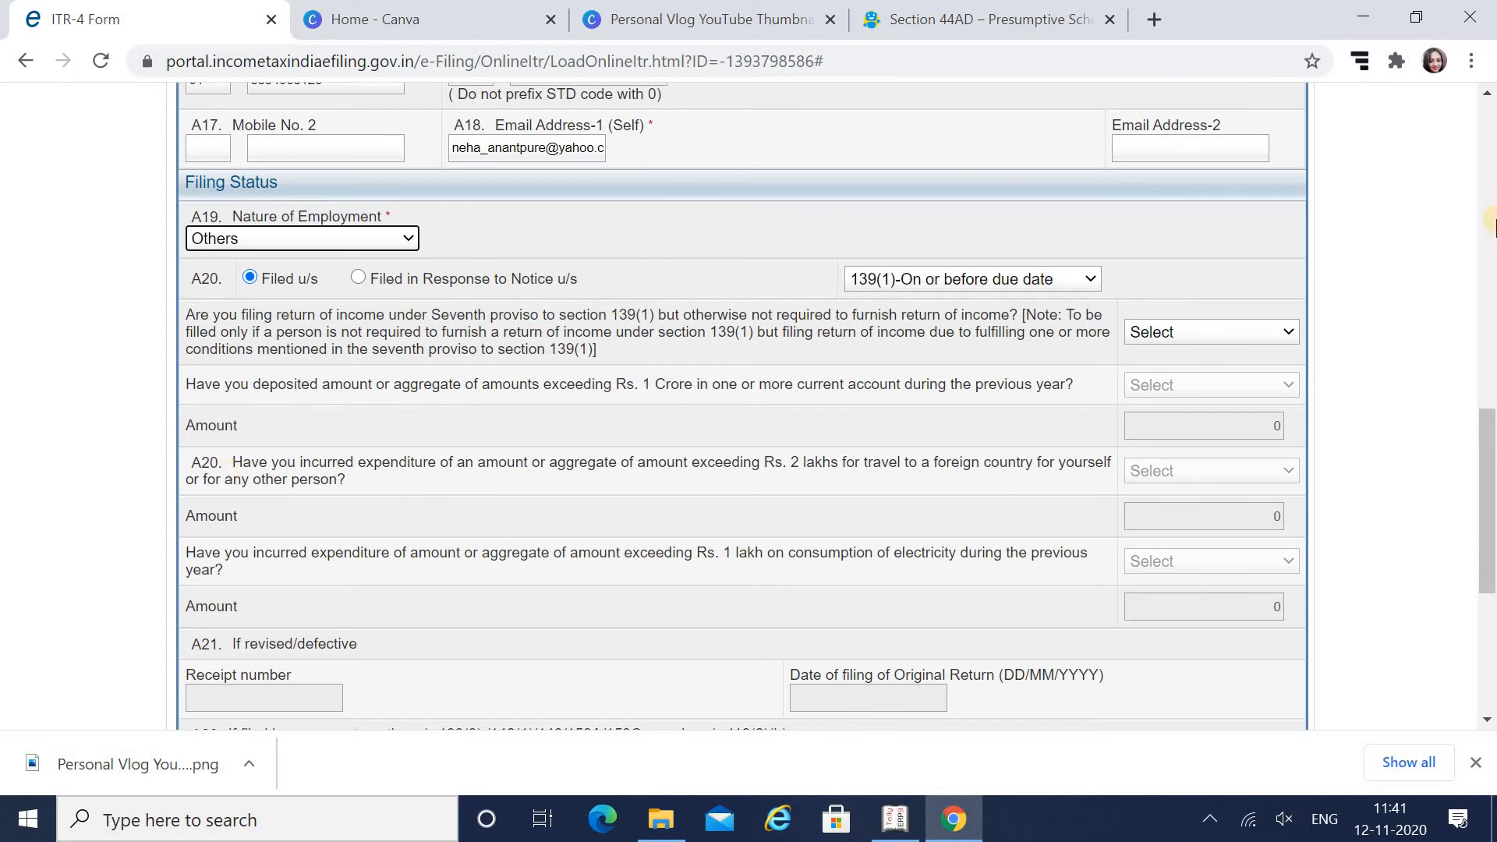
Choose 139(1)-On or before due date as the section under which the return is filed.
{"action": "left_click_drag", "start_coordinate": [1491, 431], "coordinate": [1491, 462]}
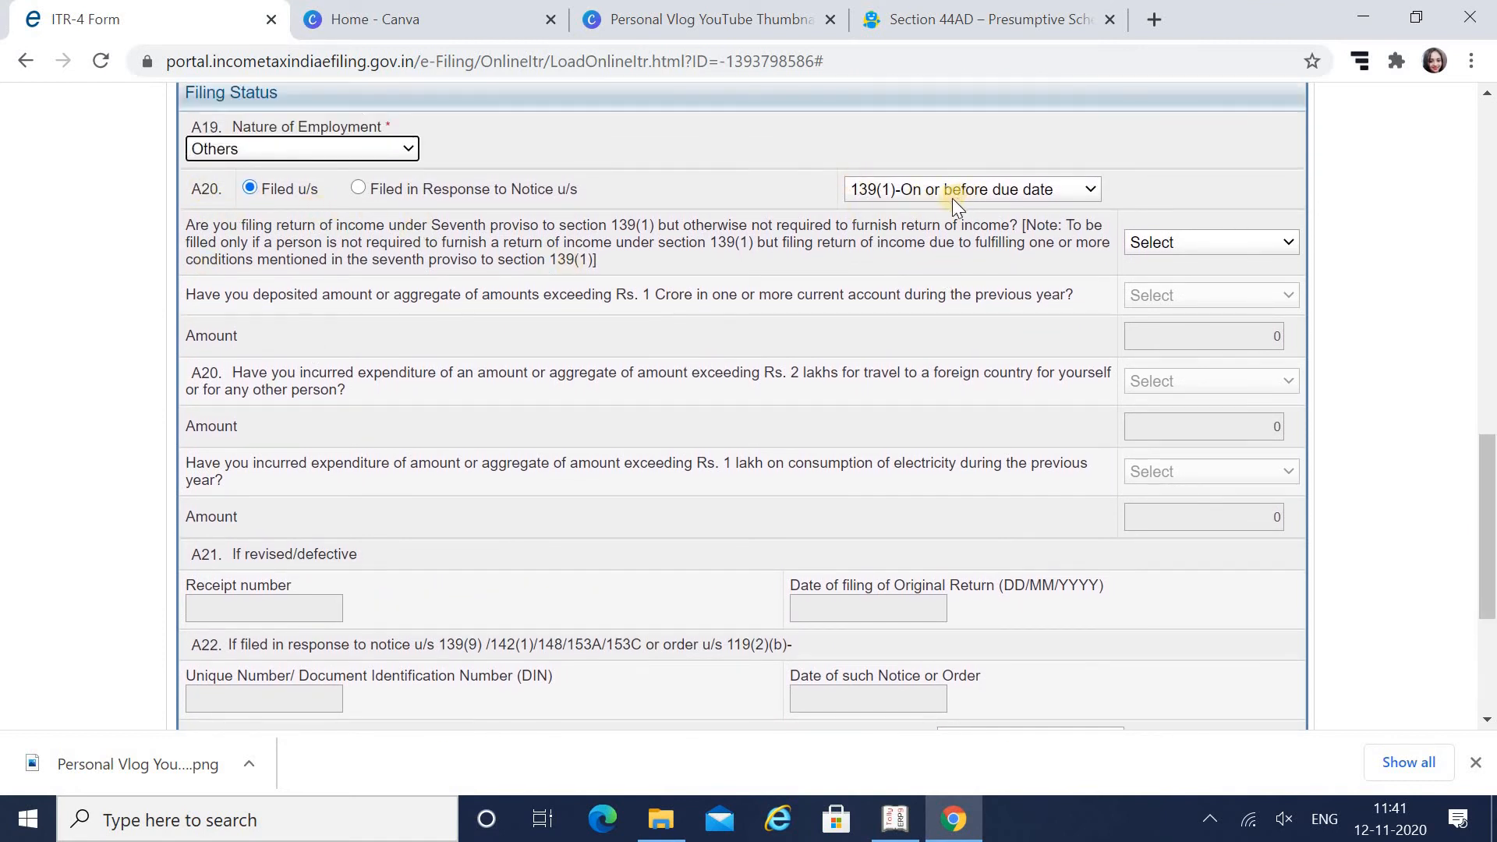
{"action": "left_click", "coordinate": [1046, 192]}
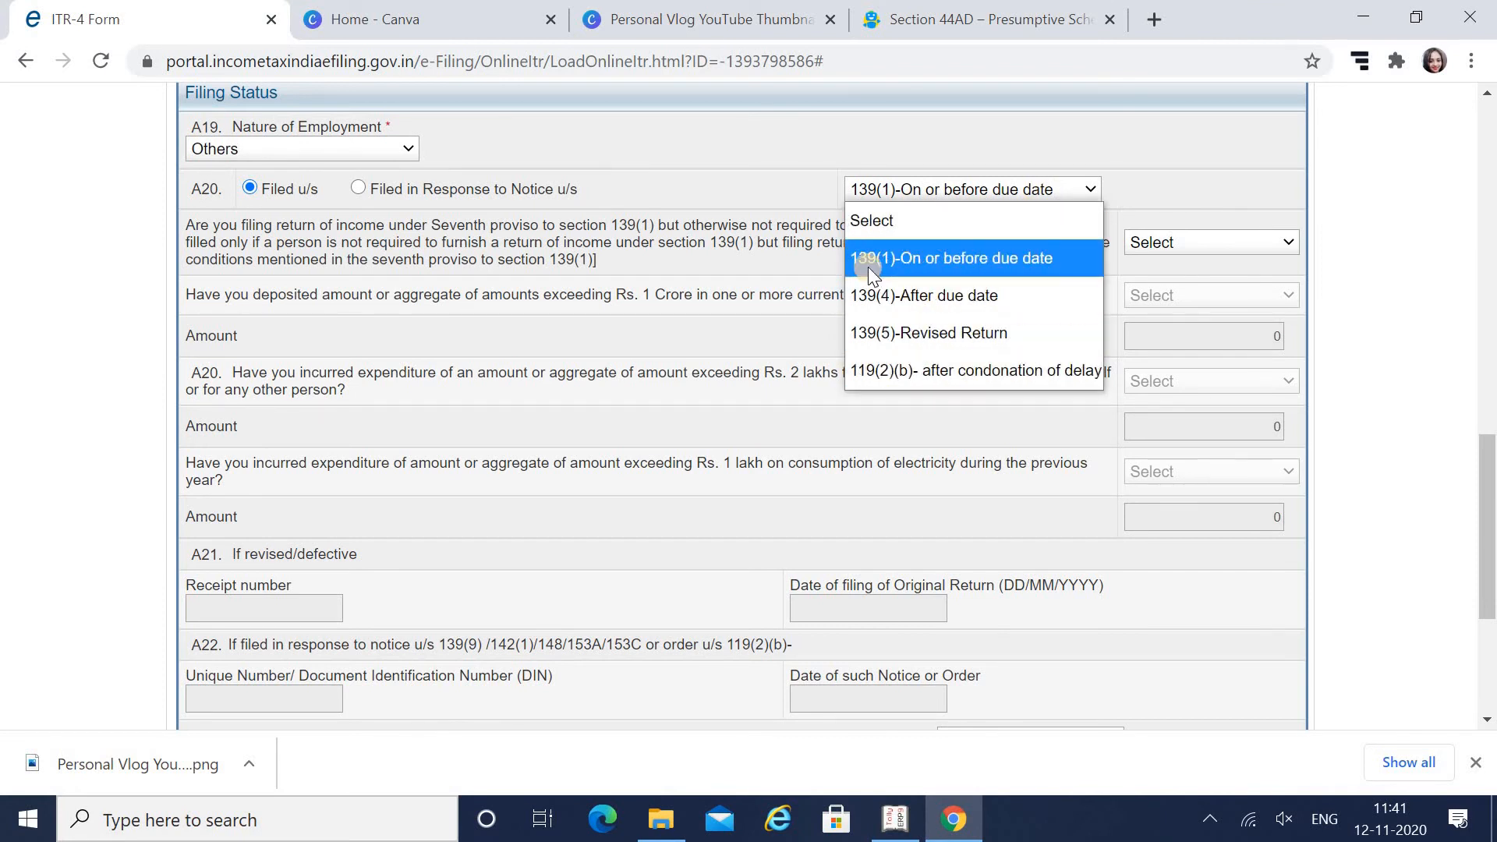
{"action": "left_click", "coordinate": [971, 259]}
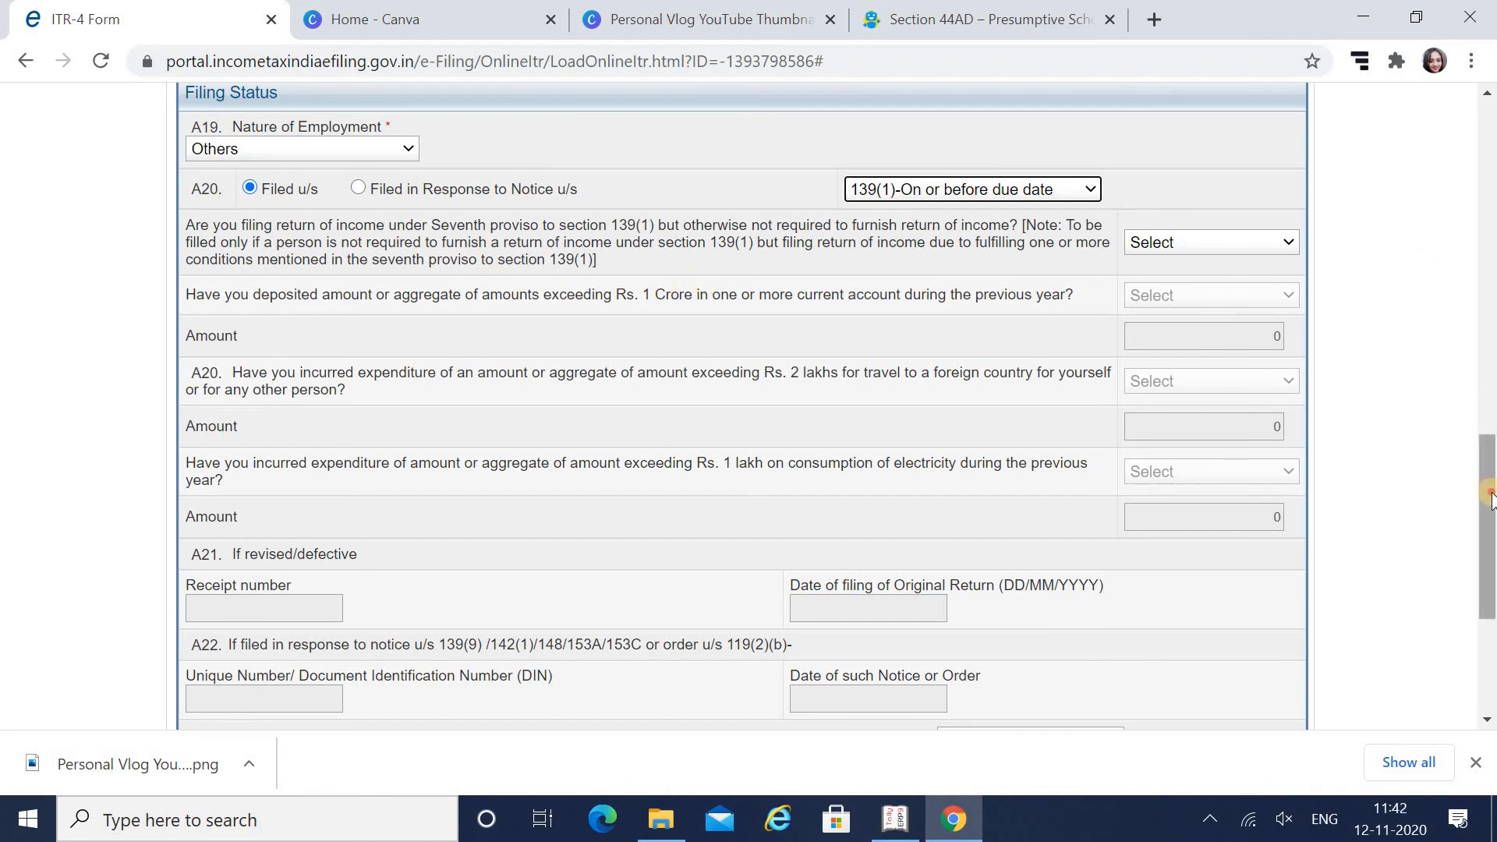
Save the ITR-4 form as a draft after going through the remaining General Information fields.
{"action": "scroll", "coordinate": [1490, 555], "scroll_direction": "down", "scroll_amount": 1}
{"action": "left_click_drag", "start_coordinate": [1490, 555], "coordinate": [1487, 636]}
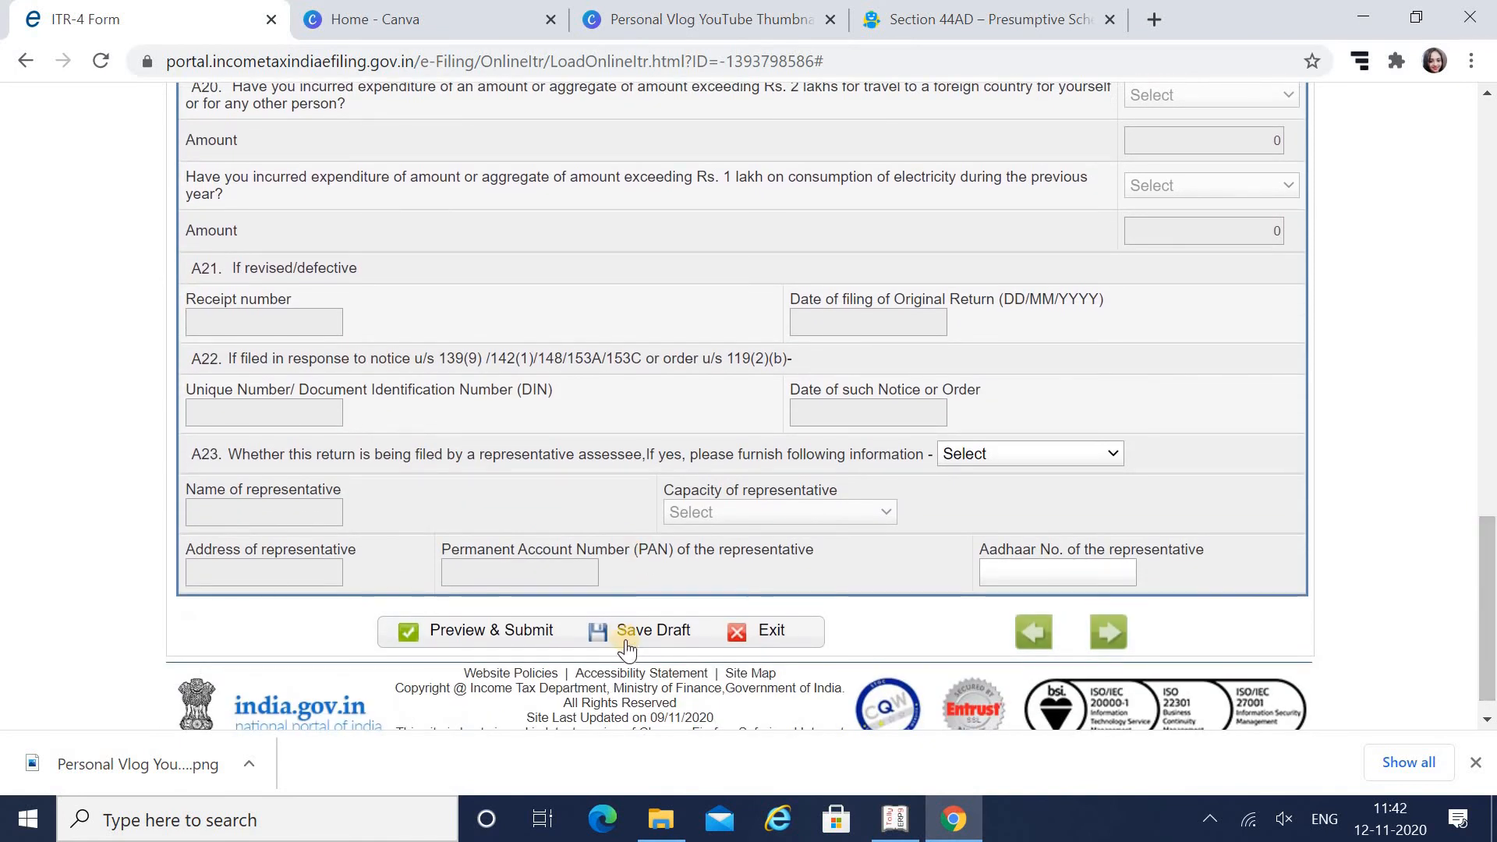
{"action": "left_click", "coordinate": [633, 649]}
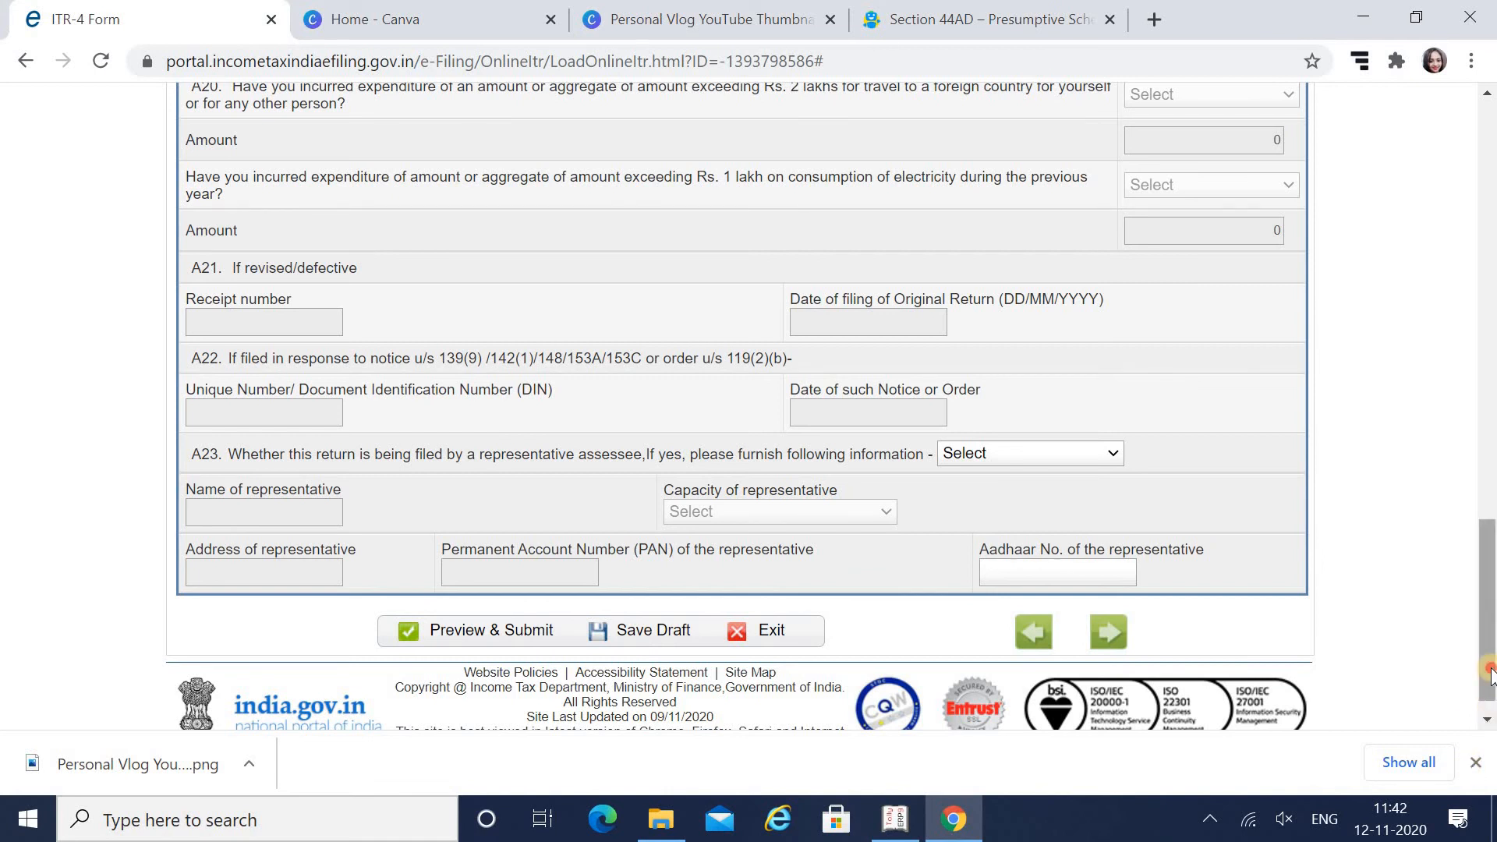
{"action": "left_click", "coordinate": [1490, 365]}
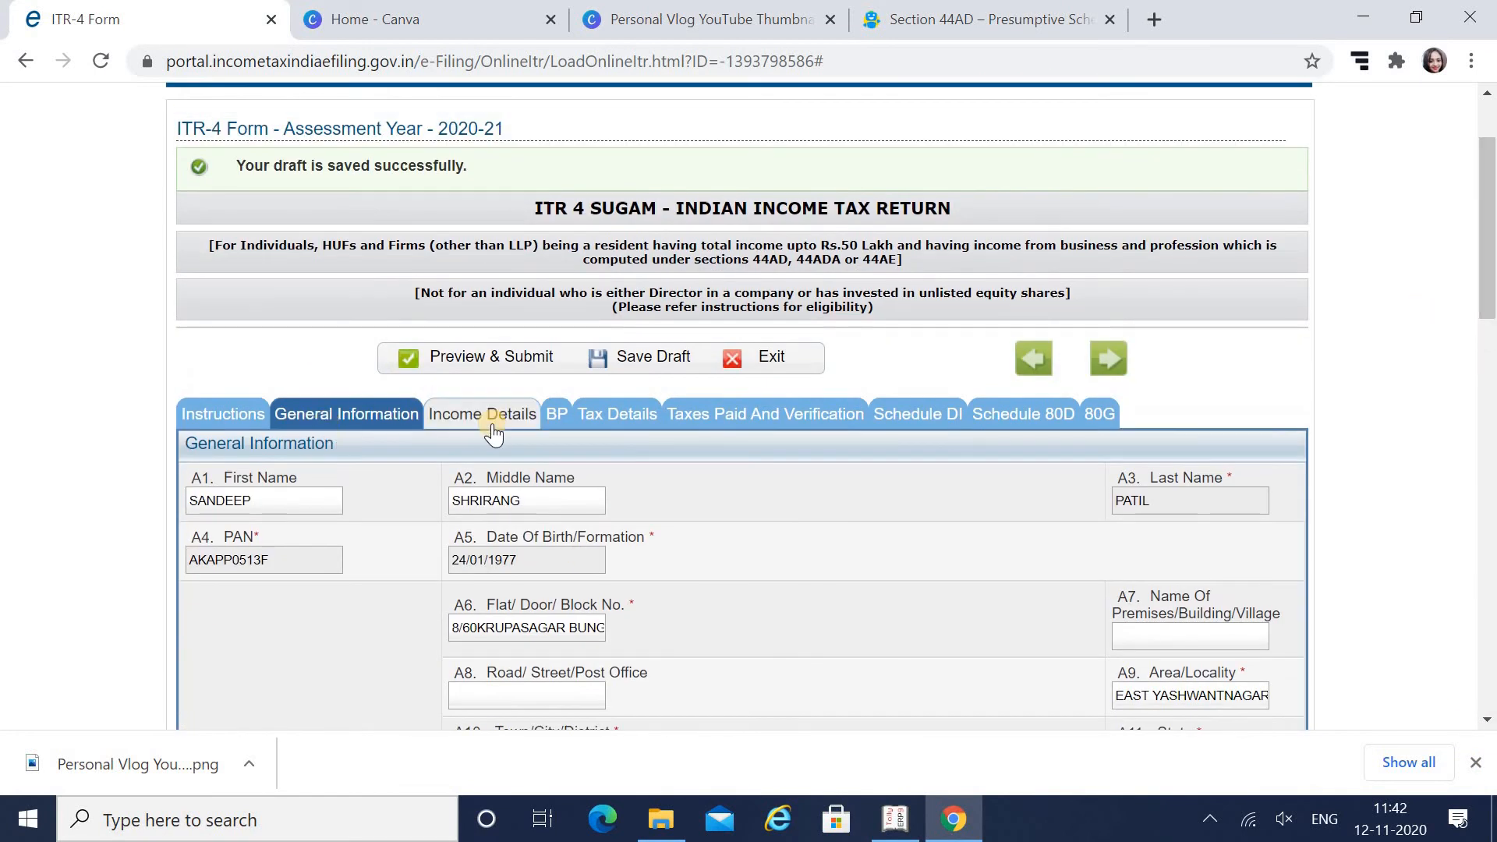
Open the Income Details schedule and look through the Gross Total Income and salary fields.
{"action": "left_click", "coordinate": [493, 423]}
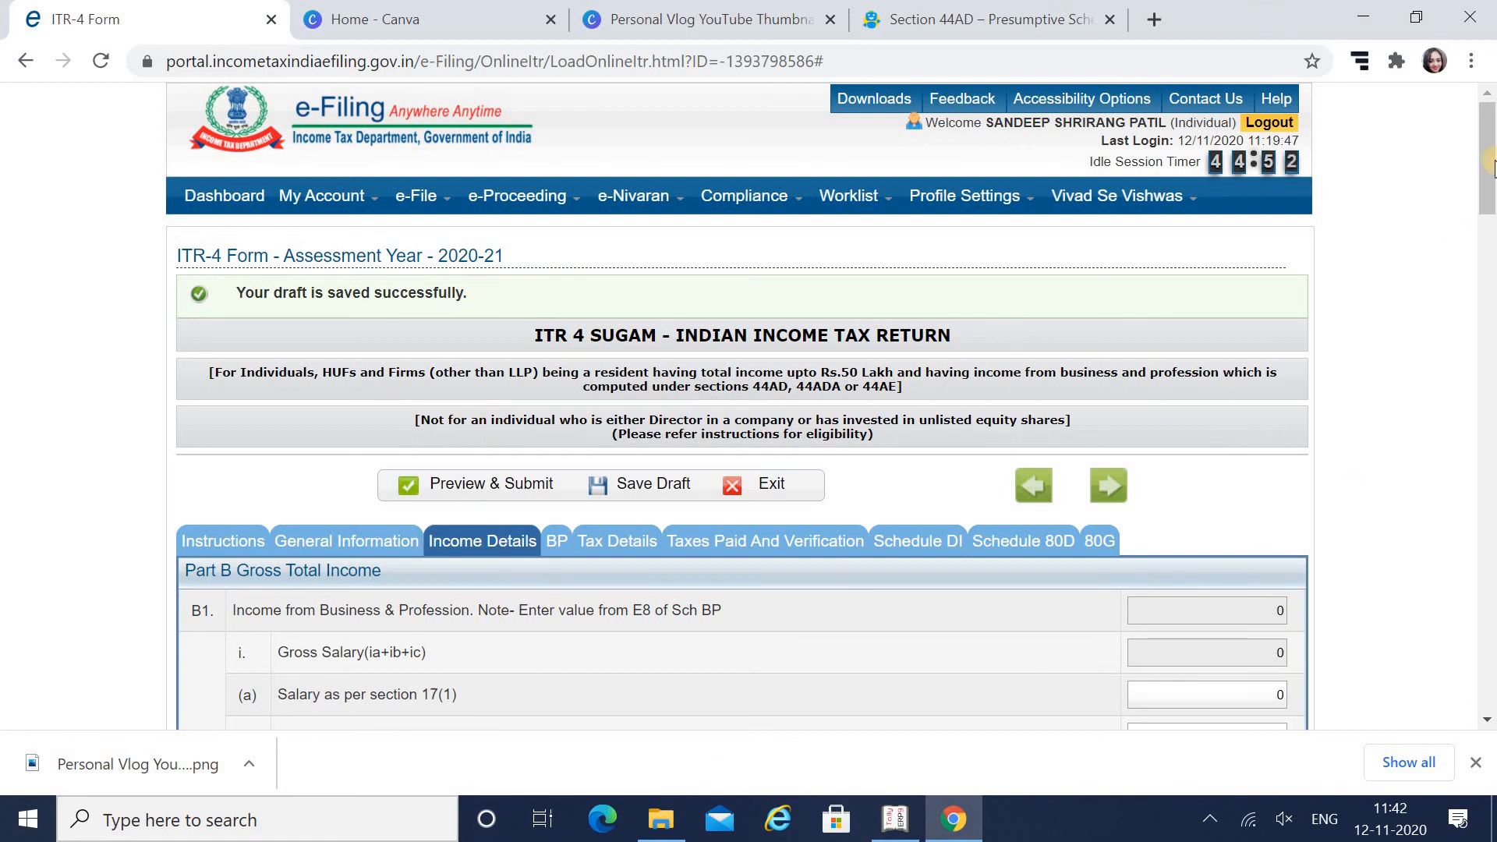
{"action": "left_click_drag", "start_coordinate": [1484, 196], "coordinate": [1487, 243]}
{"action": "scroll", "coordinate": [1487, 248], "scroll_direction": "down", "scroll_amount": 1}
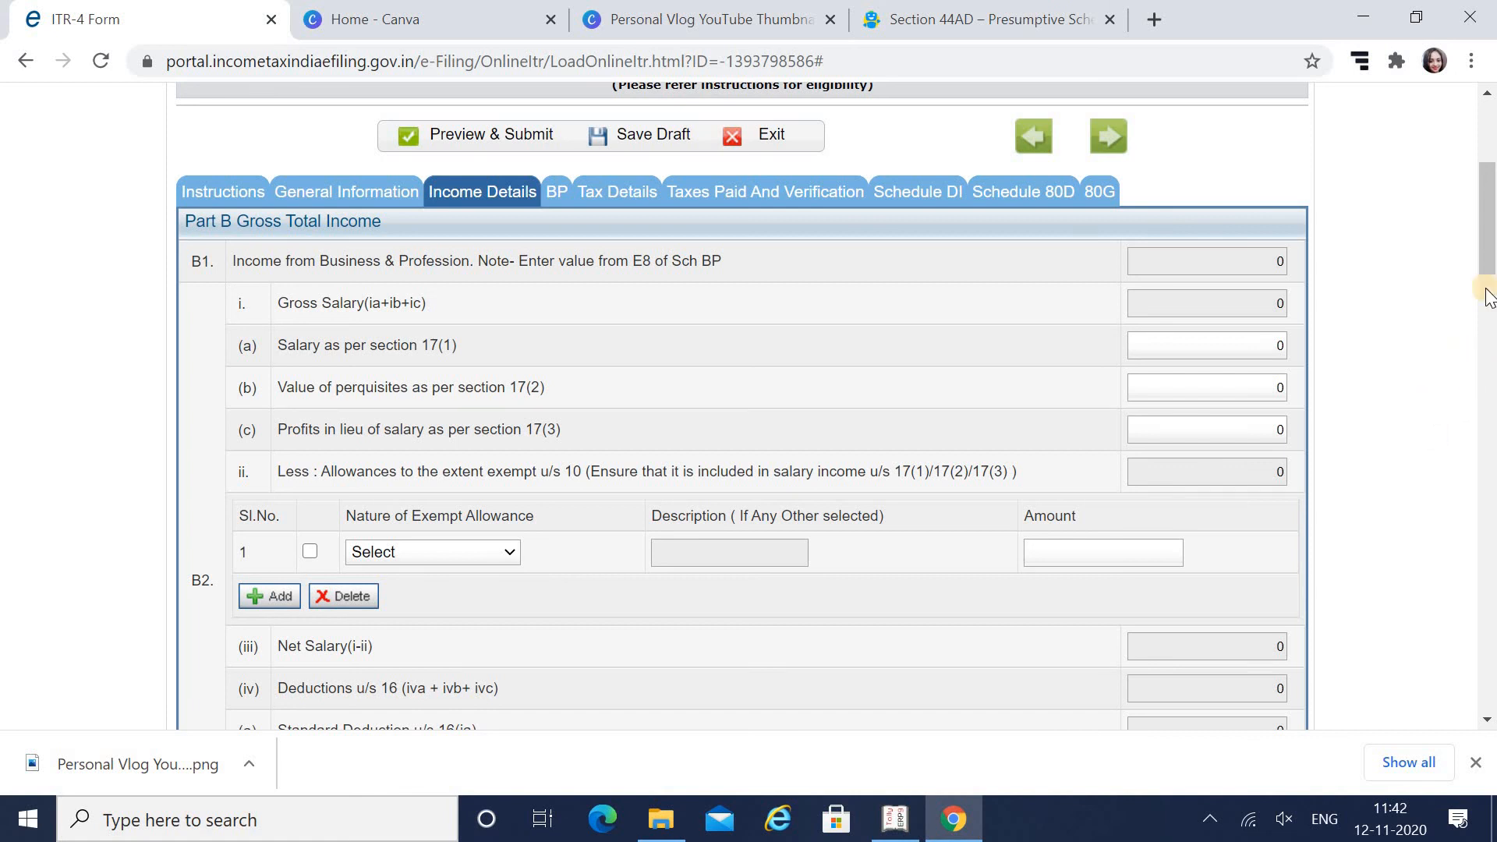
{"action": "left_click_drag", "start_coordinate": [1486, 234], "coordinate": [1487, 165]}
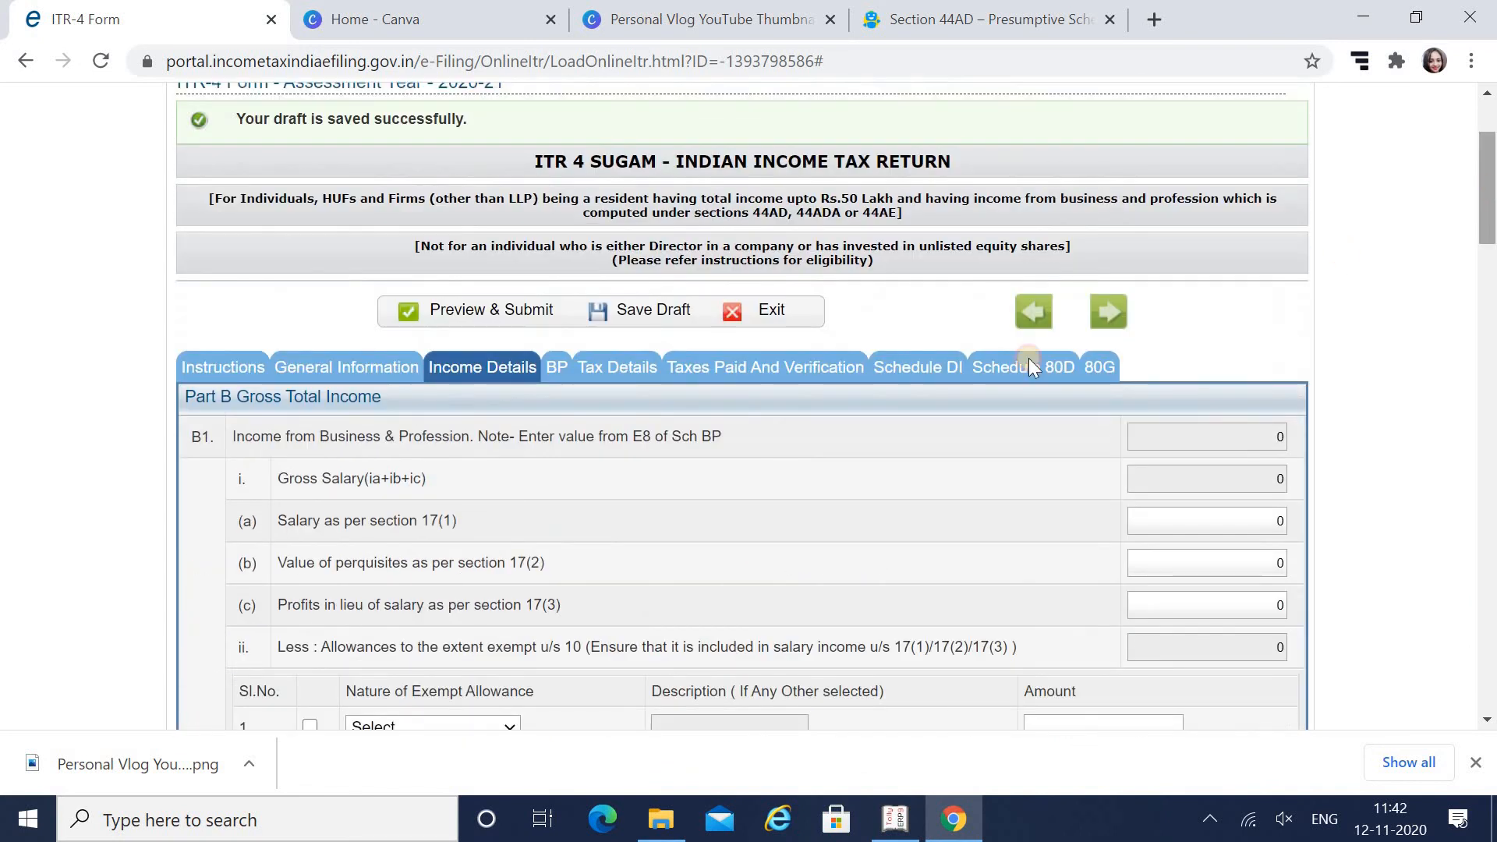
Open Schedule BP at the computation of presumptive business income under section 44AD.
{"action": "left_click", "coordinate": [558, 368]}
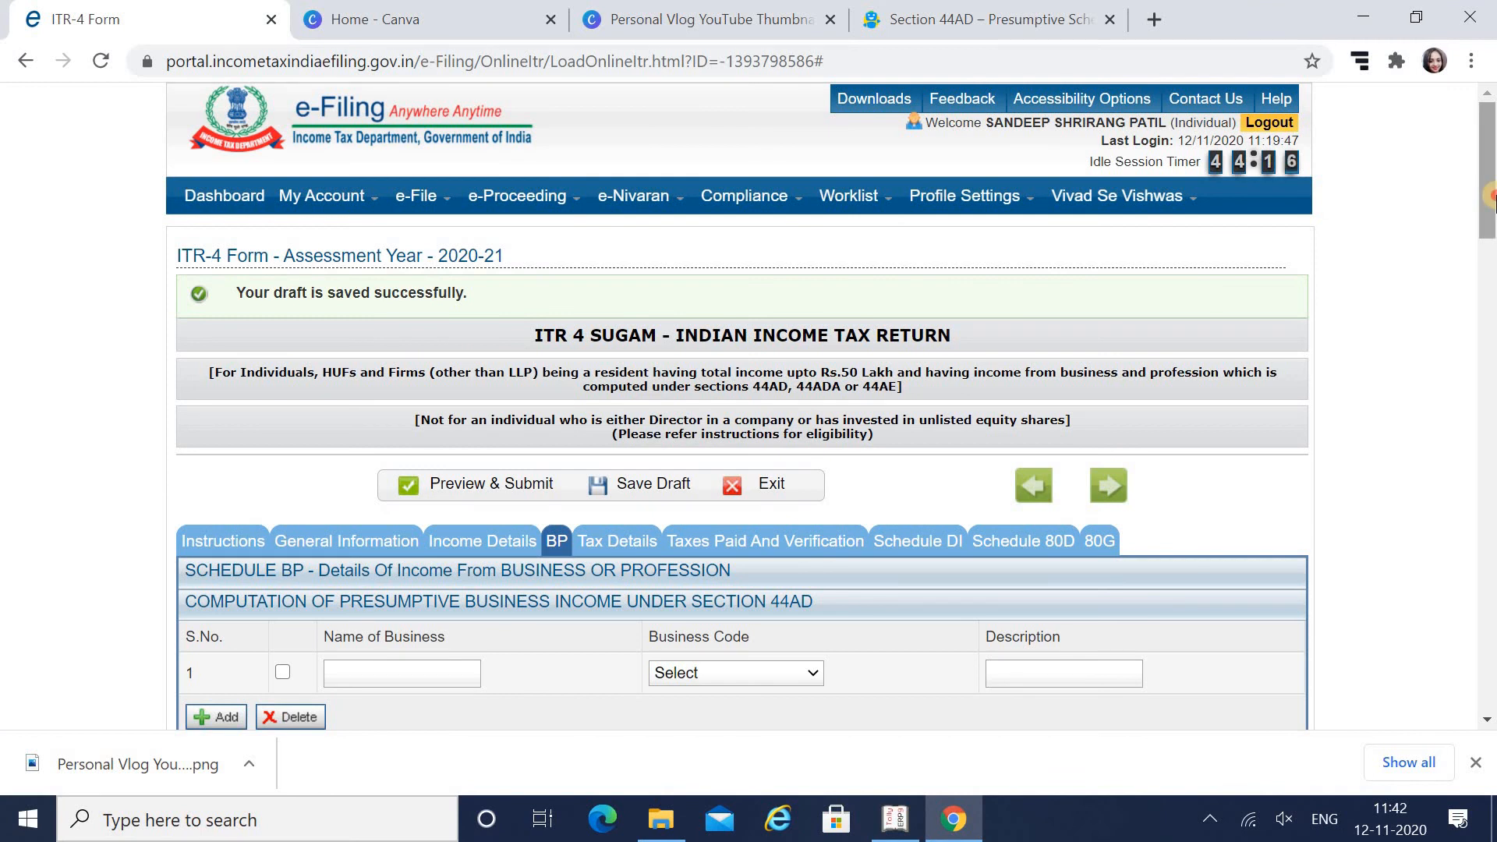
{"action": "left_click_drag", "start_coordinate": [1493, 199], "coordinate": [1491, 278]}
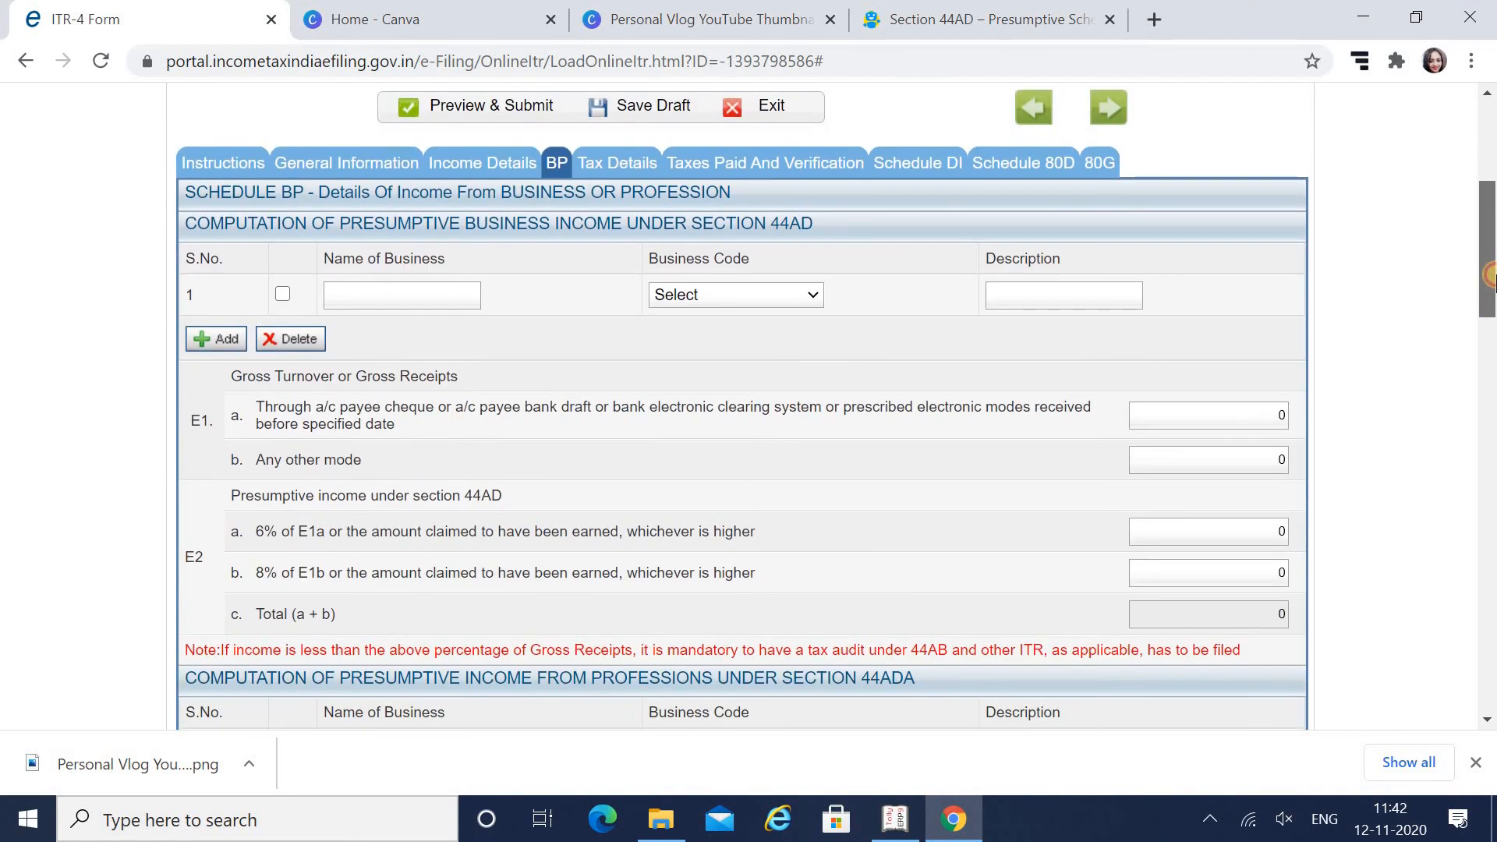
Switch to Tally.ERP 9 and open the Profit & Loss A/c in detailed view.
{"action": "left_click", "coordinate": [897, 817]}
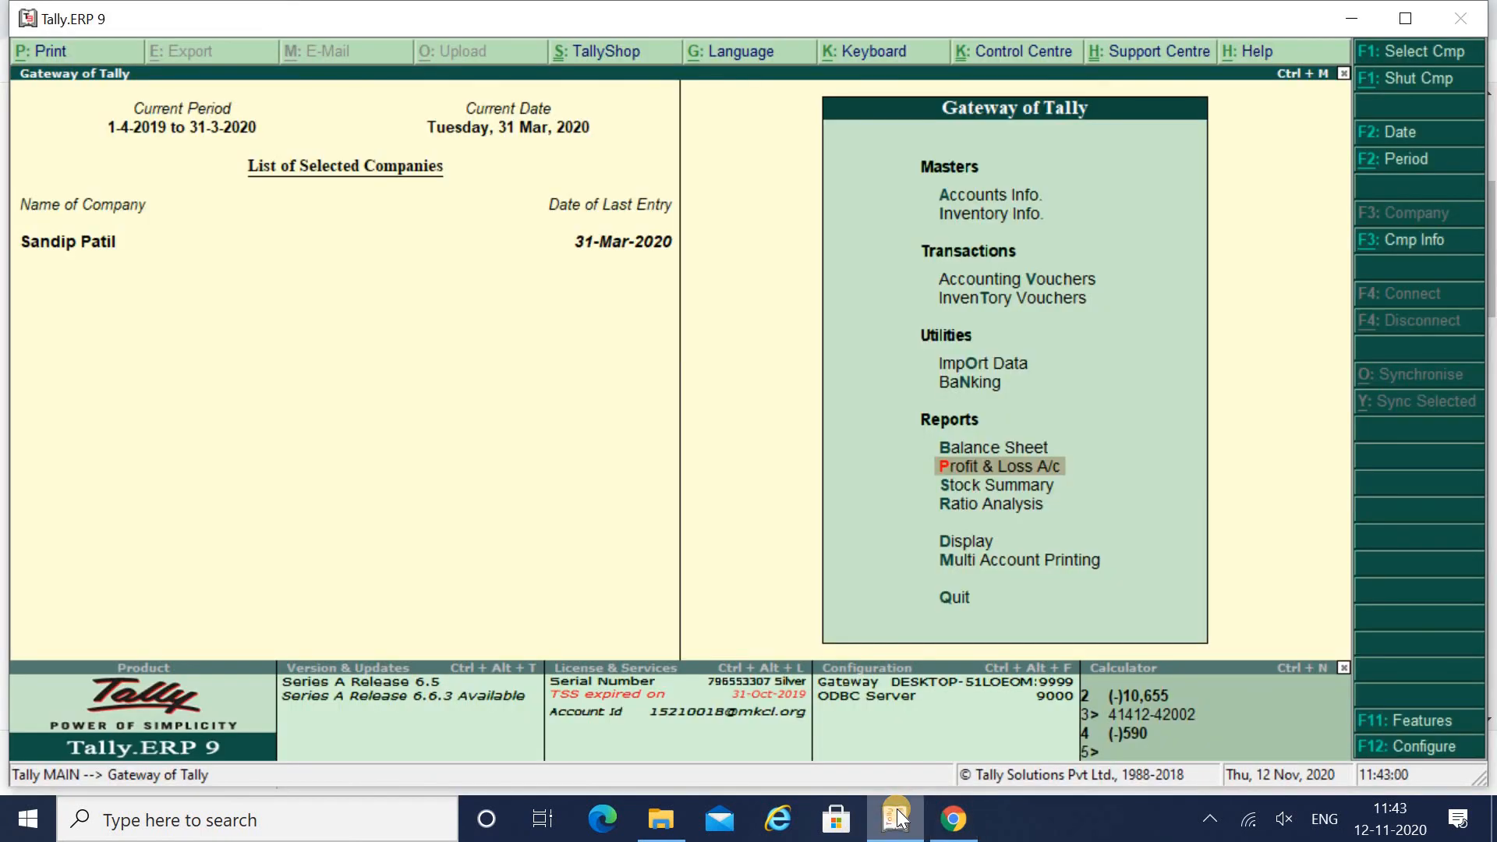
{"action": "key", "text": "Return"}
{"action": "key", "text": "Down"}
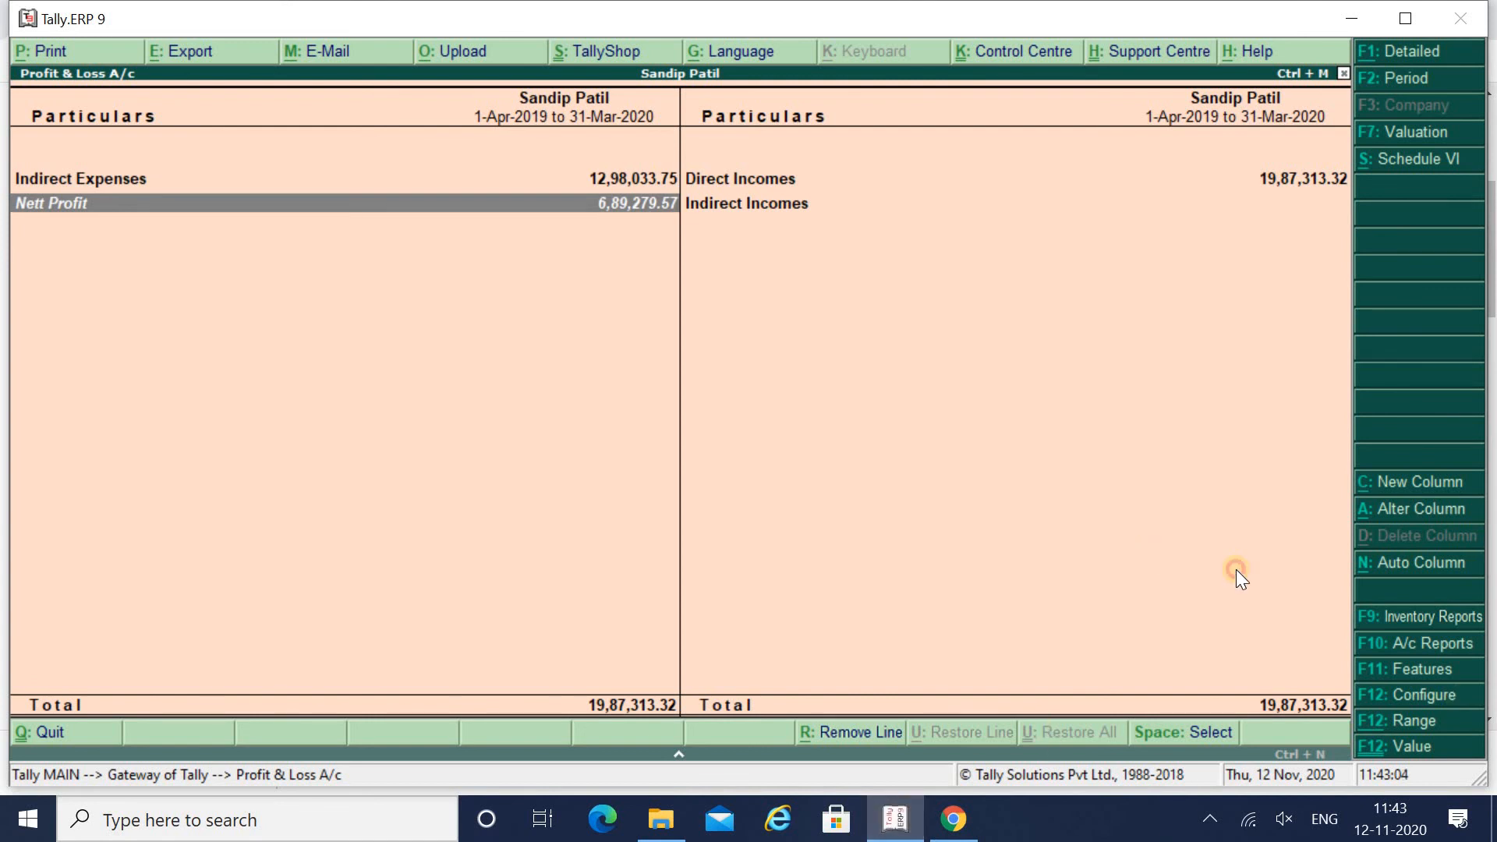
{"action": "key", "text": "alt+F1"}
Go through the Indirect Expenses entries and the income side of the detailed Profit & Loss A/c.
{"action": "key", "text": "Left"}
{"action": "key", "text": "Down"}
{"action": "key", "text": "Down"}
{"action": "key", "text": "Down"}
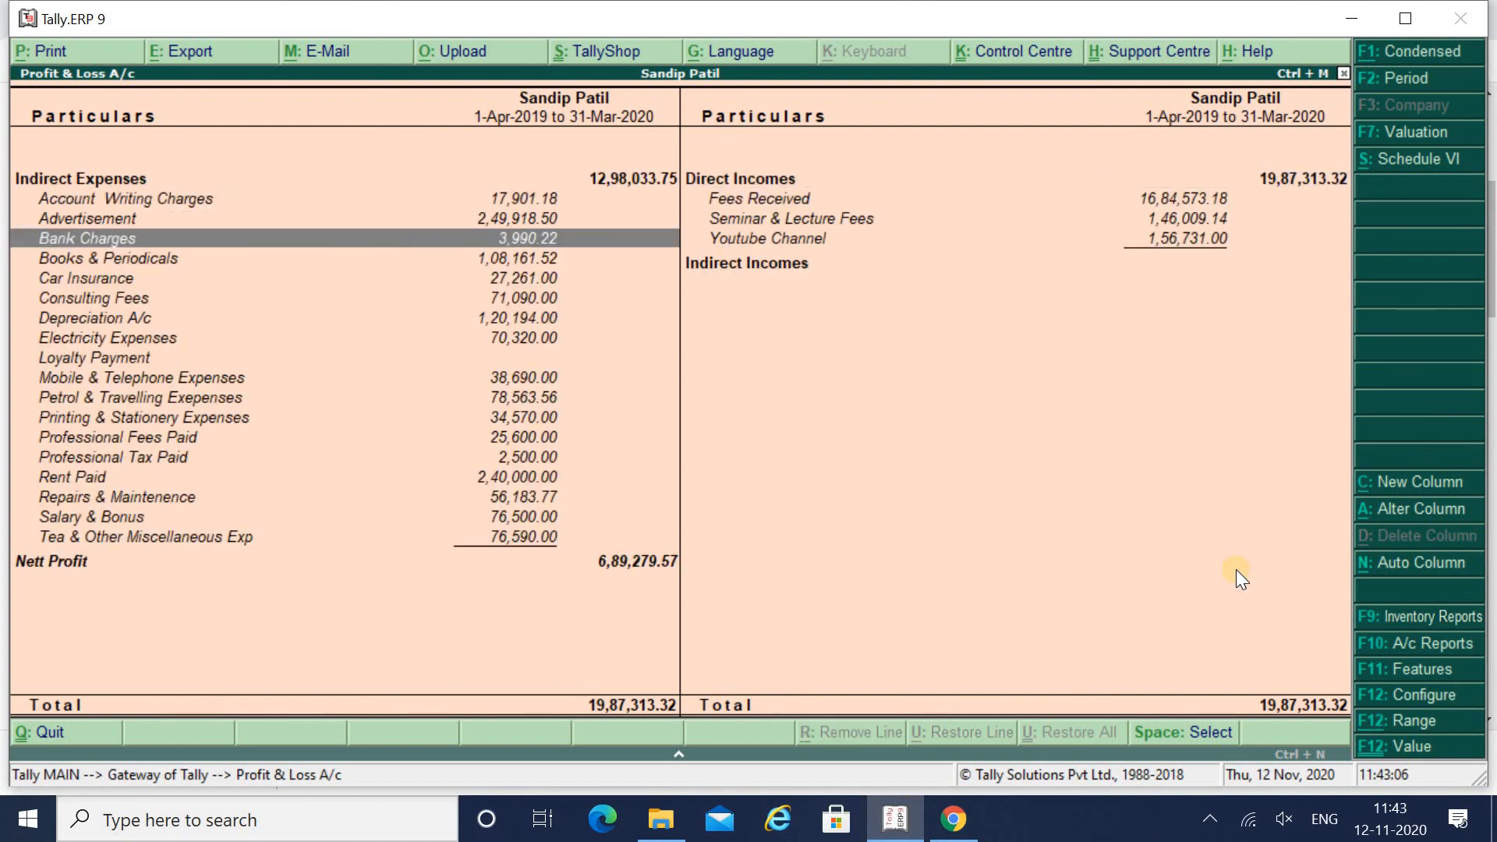
{"action": "key", "text": "Down"}
{"action": "key", "text": "Down"}
{"action": "key", "text": "Down"}
{"action": "key", "text": "Down"}
{"action": "key", "text": "Down"}
{"action": "key", "text": "Down"}
{"action": "key", "text": "Down"}
{"action": "key", "text": "Down"}
{"action": "key", "text": "Down"}
{"action": "key", "text": "Down"}
{"action": "key", "text": "Down"}
{"action": "key", "text": "Down"}
{"action": "key", "text": "Down"}
{"action": "key", "text": "Down"}
{"action": "key", "text": "Down"}
{"action": "key", "text": "Down"}
{"action": "key", "text": "Right"}
{"action": "key", "text": "Up"}
{"action": "key", "text": "Up"}
{"action": "key", "text": "Up"}
{"action": "key", "text": "Up"}
{"action": "key", "text": "Left"}
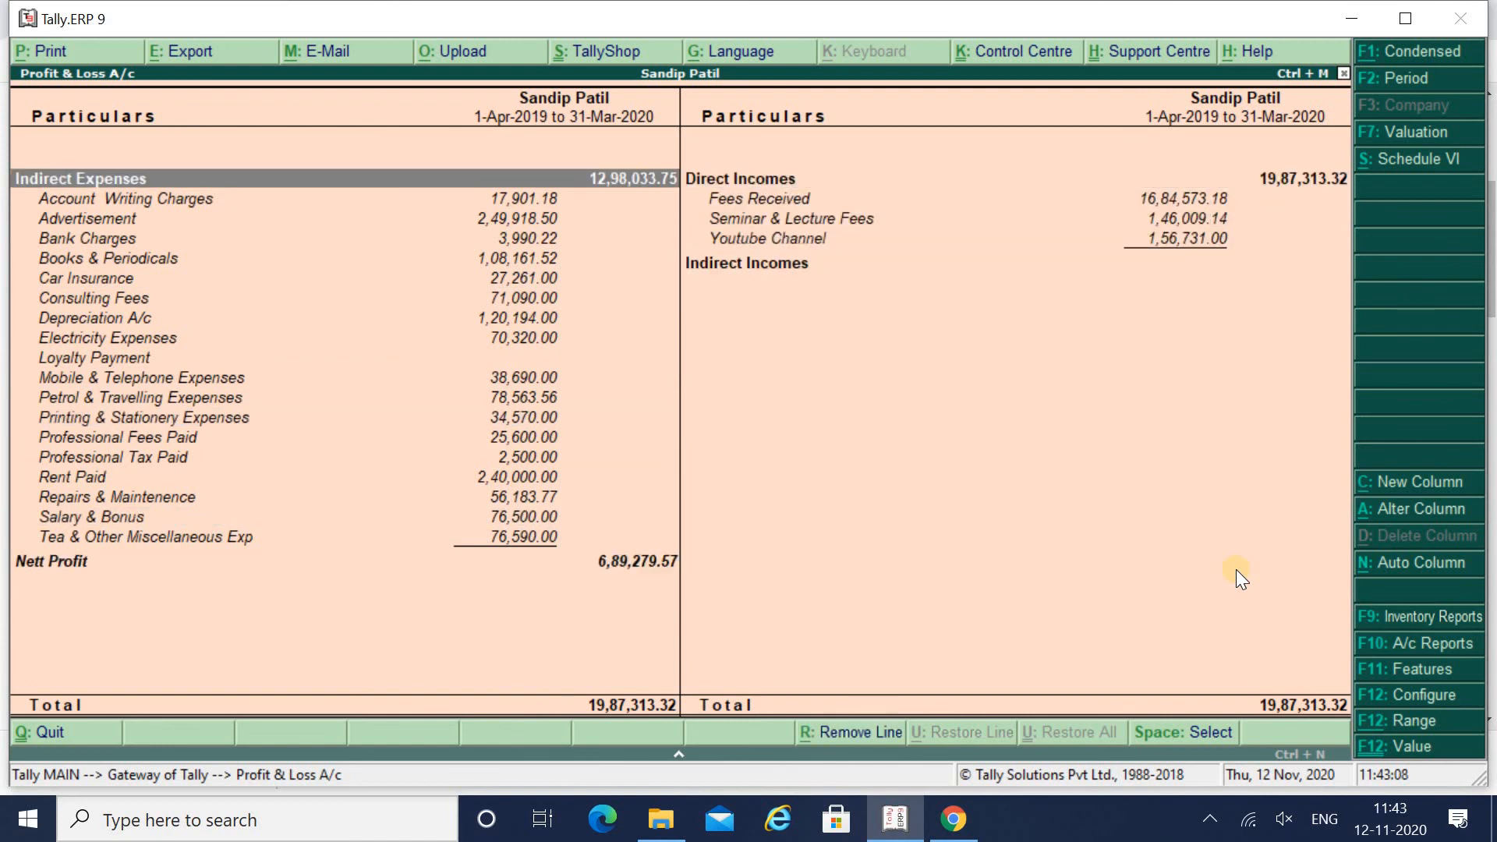